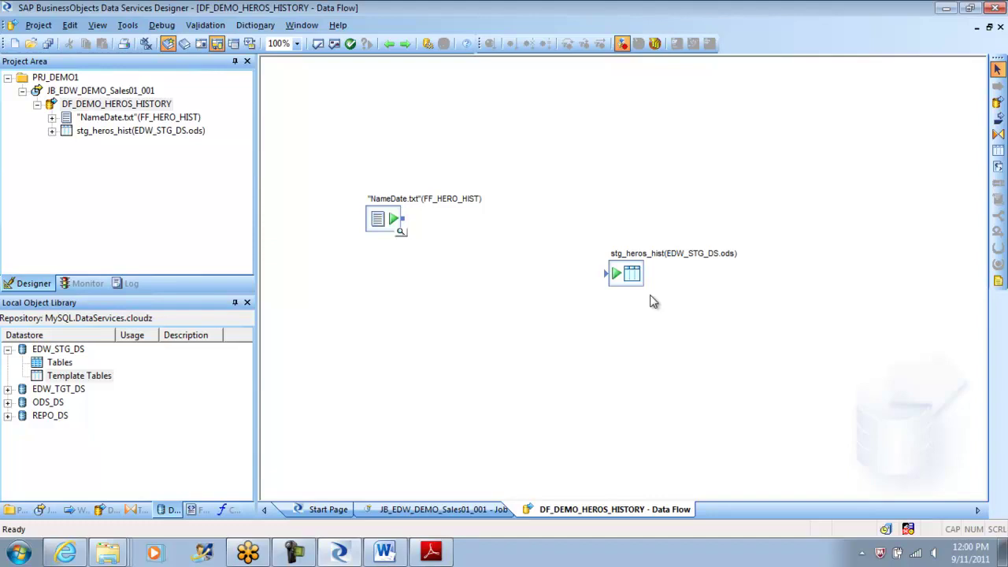
{"action": "left_click", "coordinate": [998, 136]}
{"action": "left_click", "coordinate": [477, 244]}
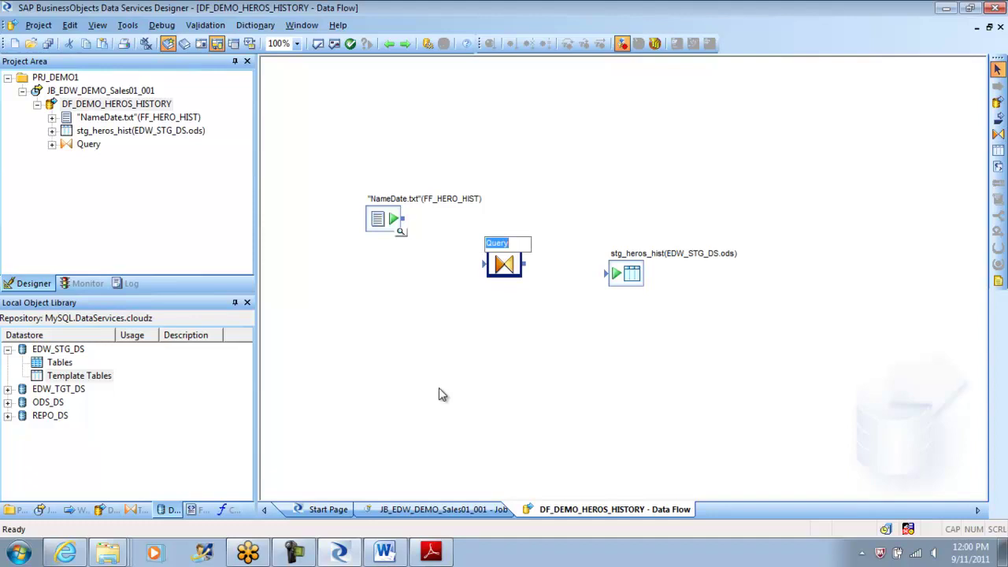
{"action": "left_click", "coordinate": [510, 276]}
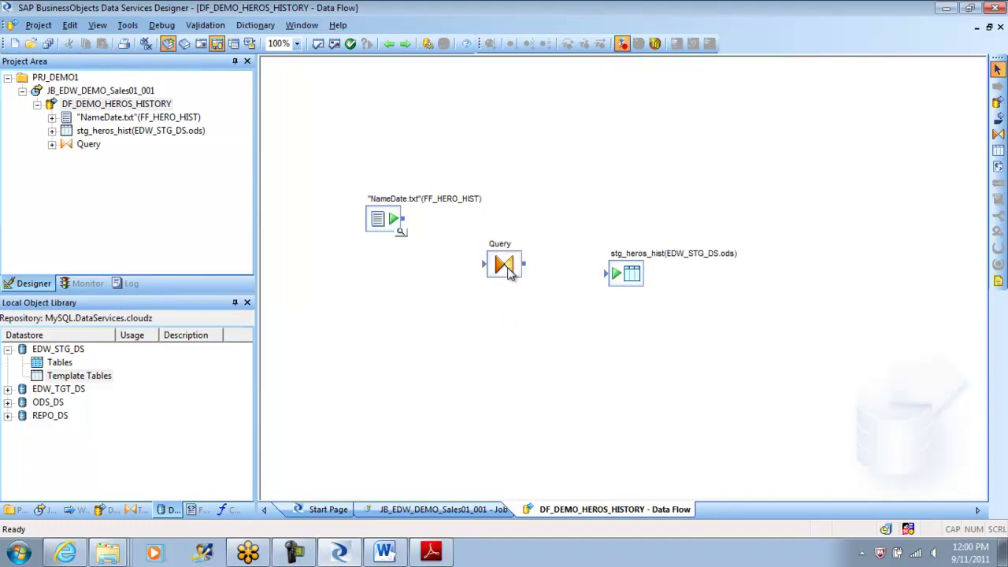
{"action": "left_click", "coordinate": [510, 271]}
{"action": "key", "text": "Delete"}
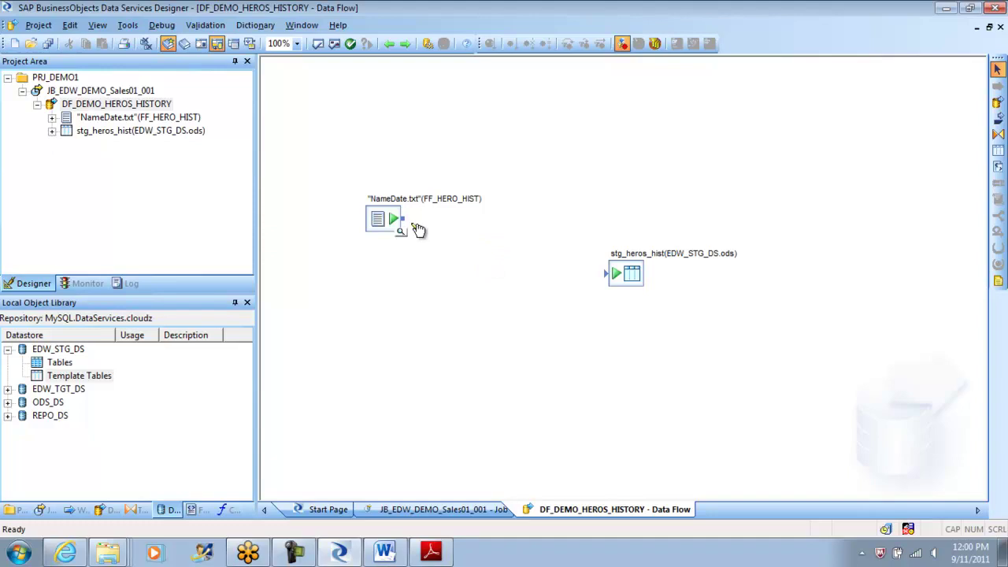
- Reposition the NameDate.txt source nearer the stg_heros_hist target and delete the direct link drawn between them
{"action": "left_click_drag", "start_coordinate": [408, 220], "coordinate": [608, 273]}
{"action": "left_click_drag", "start_coordinate": [377, 216], "coordinate": [420, 203]}
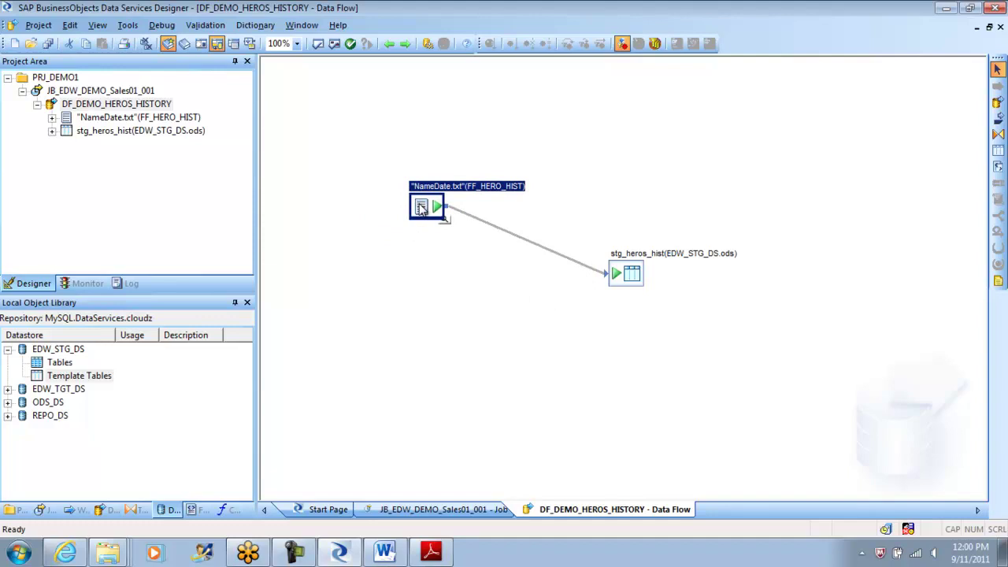
{"action": "left_click", "coordinate": [518, 242]}
{"action": "key", "text": "Delete"}
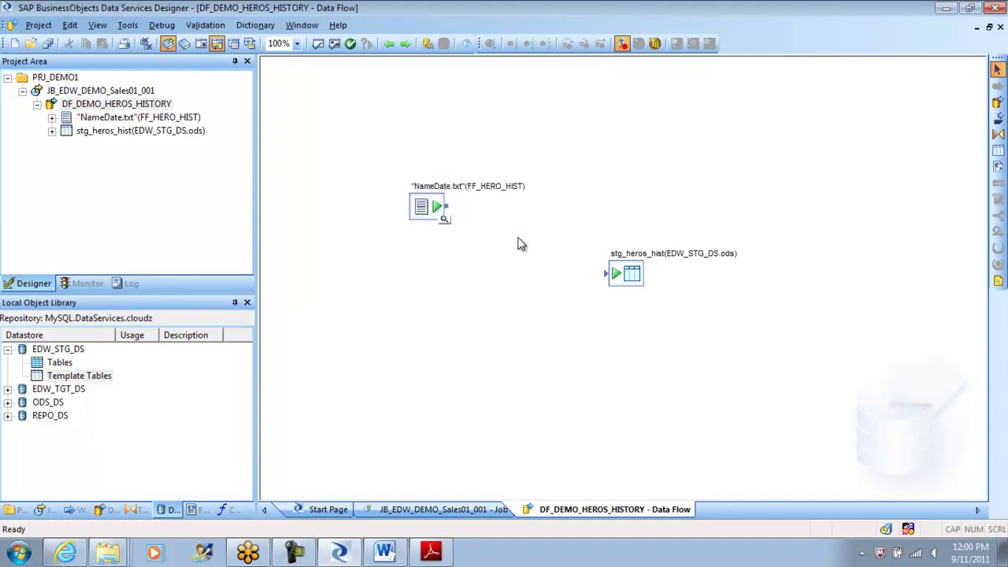
- Add a Query transform named QRY_Extract between the NameDate.txt source and the stg_heros_hist table, and connect it to both
{"action": "left_click", "coordinate": [998, 134]}
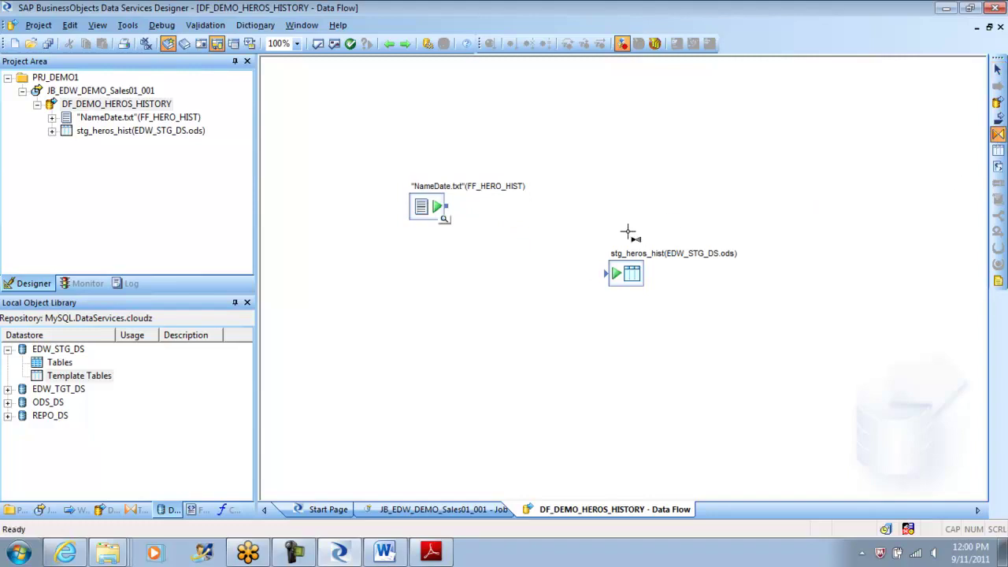
{"action": "left_click", "coordinate": [509, 230]}
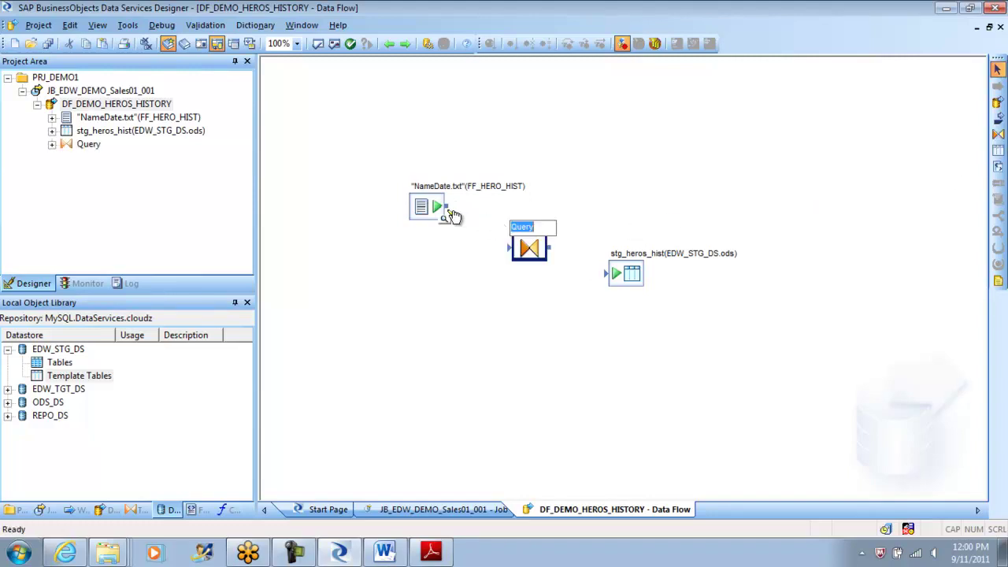
{"action": "type", "text": "QRY_EX"}
{"action": "key", "text": "BackSpace"}
{"action": "type", "text": "xtract"}
{"action": "left_click", "coordinate": [482, 294]}
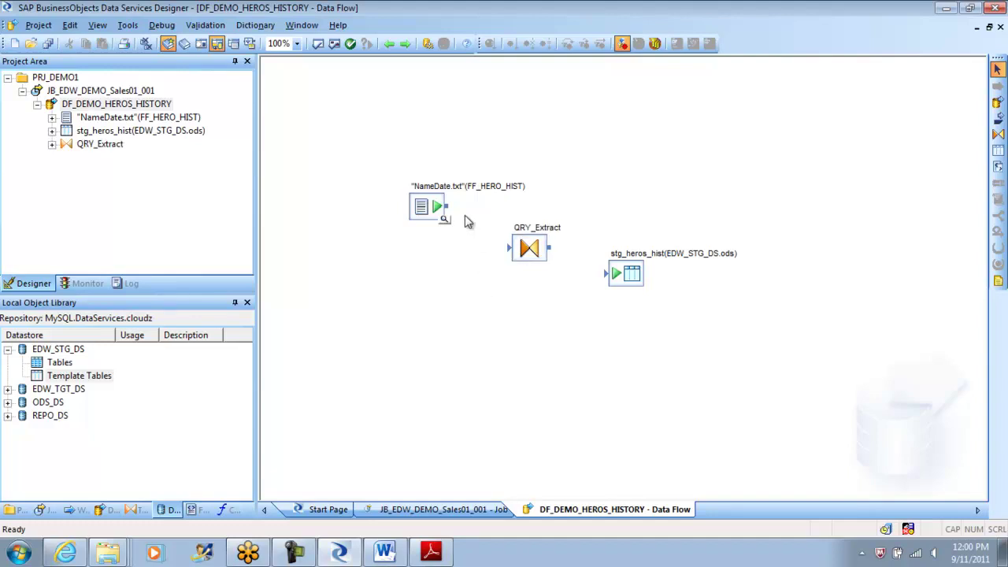
{"action": "left_click_drag", "start_coordinate": [446, 207], "coordinate": [608, 277]}
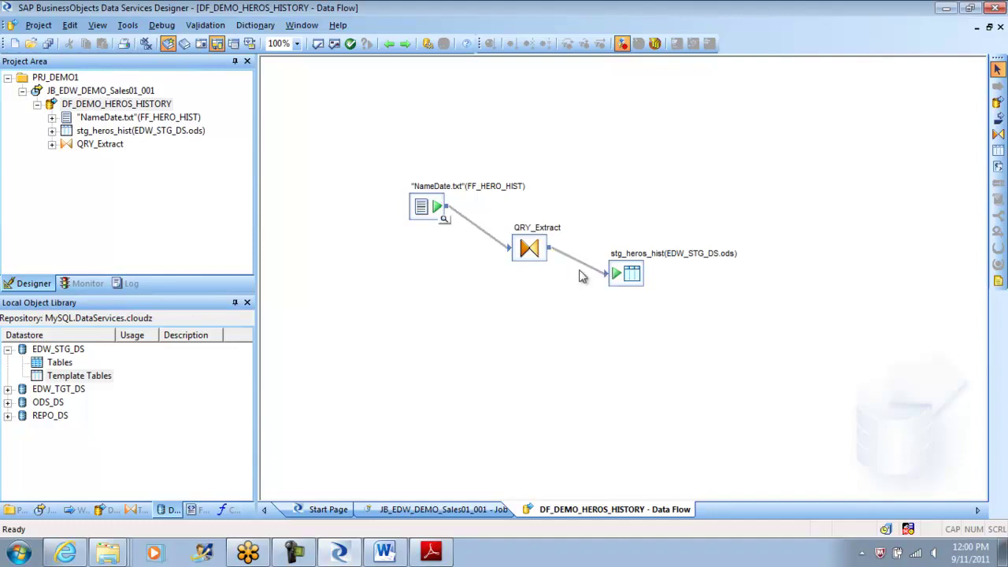
- Map the FName, LName and HDate input columns of QRY_Extract to its output schema
{"action": "double_click", "coordinate": [526, 249]}
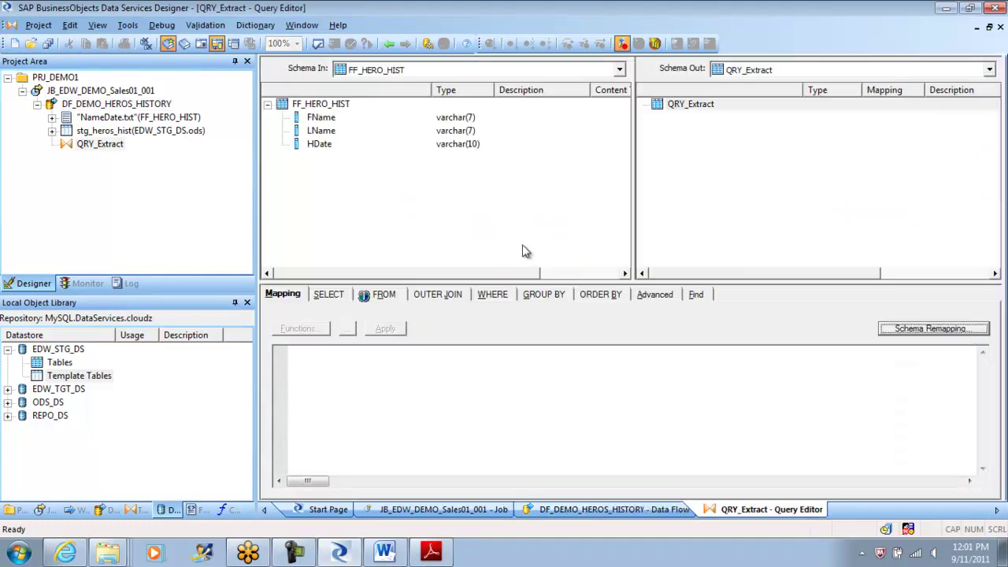
{"action": "left_click", "coordinate": [323, 122]}
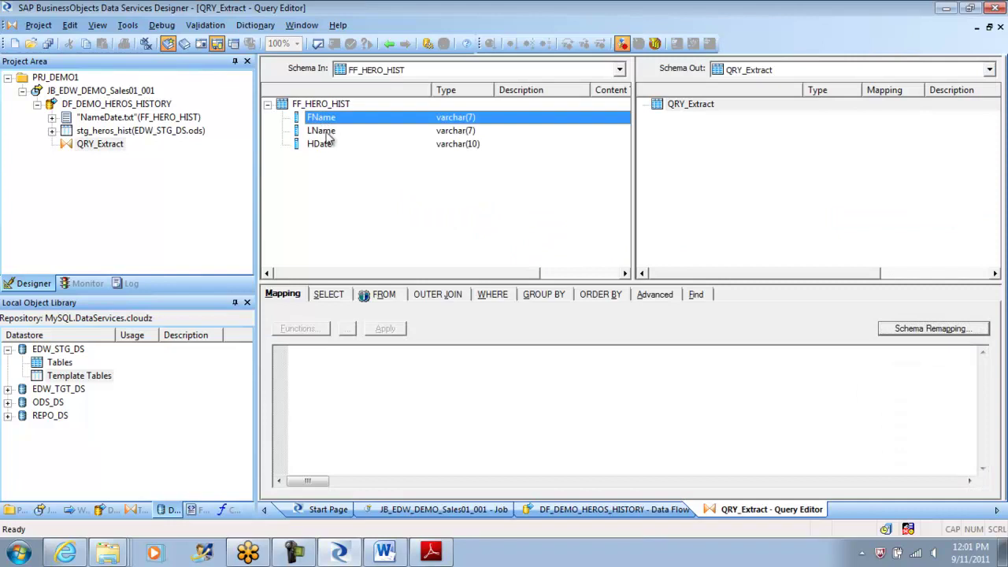
{"action": "left_click", "coordinate": [326, 132]}
{"action": "left_click", "coordinate": [319, 149]}
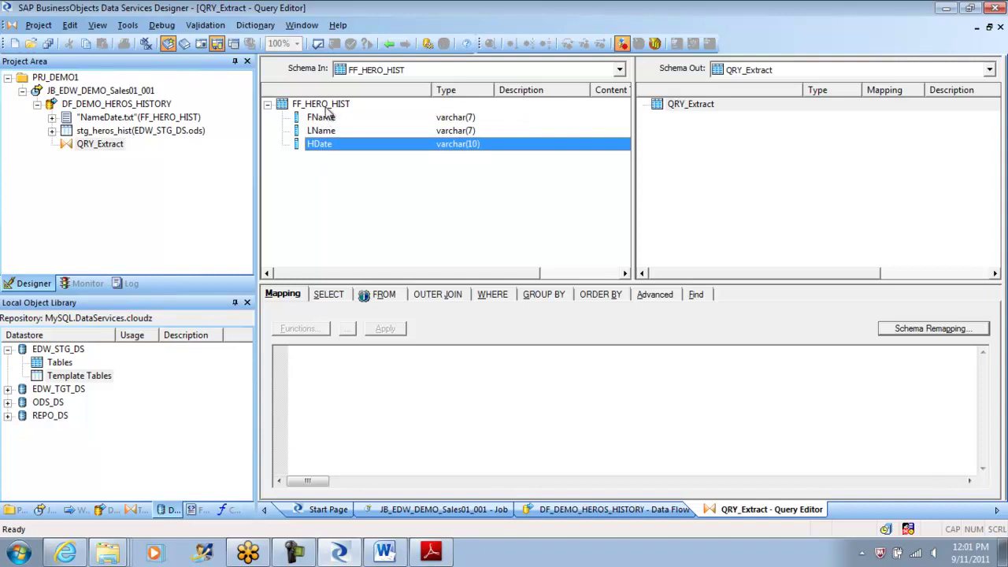
{"action": "left_click", "coordinate": [324, 120]}
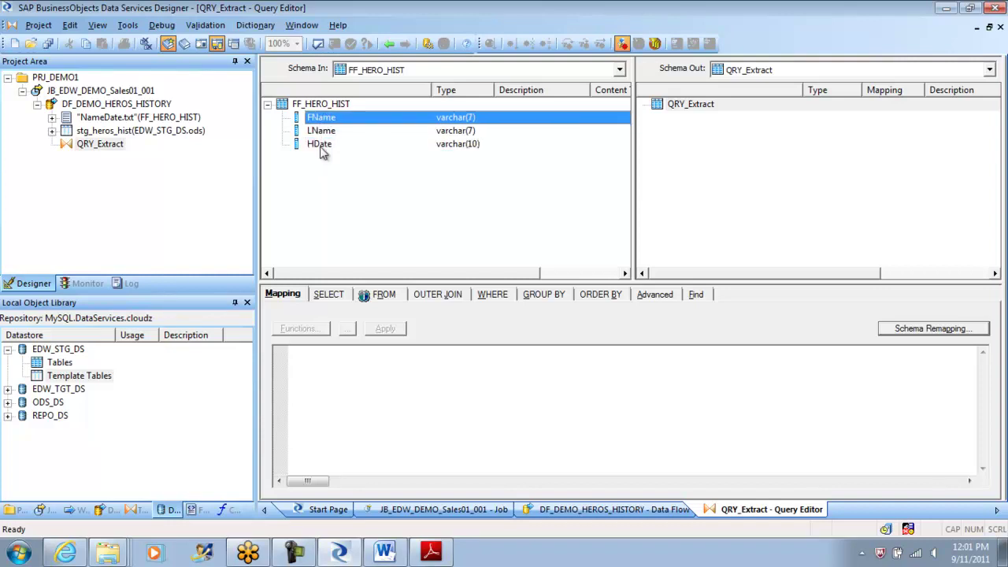
{"action": "left_click", "coordinate": [321, 150], "text": "shift"}
{"action": "left_click_drag", "start_coordinate": [374, 125], "coordinate": [690, 123]}
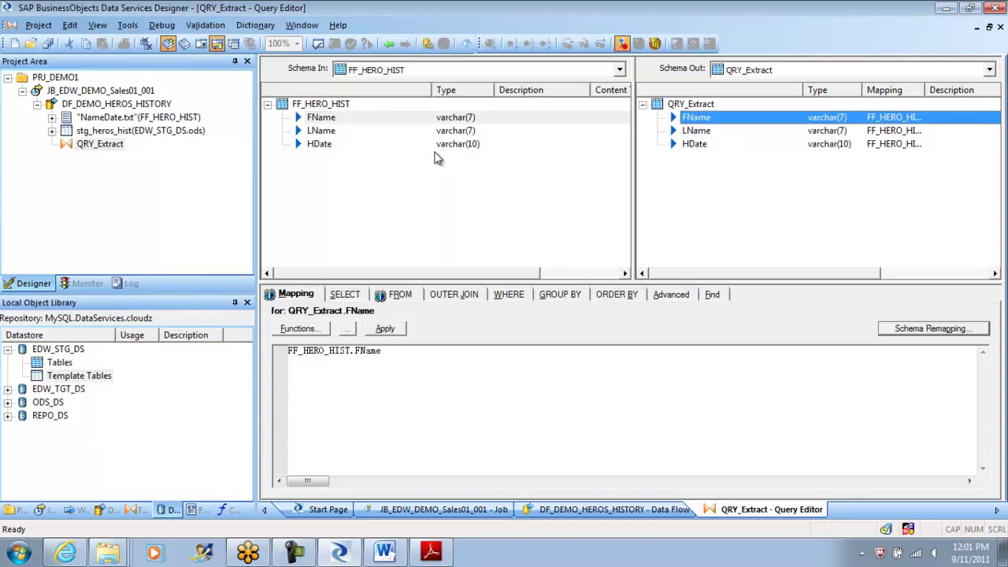
- Rename the FName output column of QRY_Extract as FullName
{"action": "right_click", "coordinate": [713, 119]}
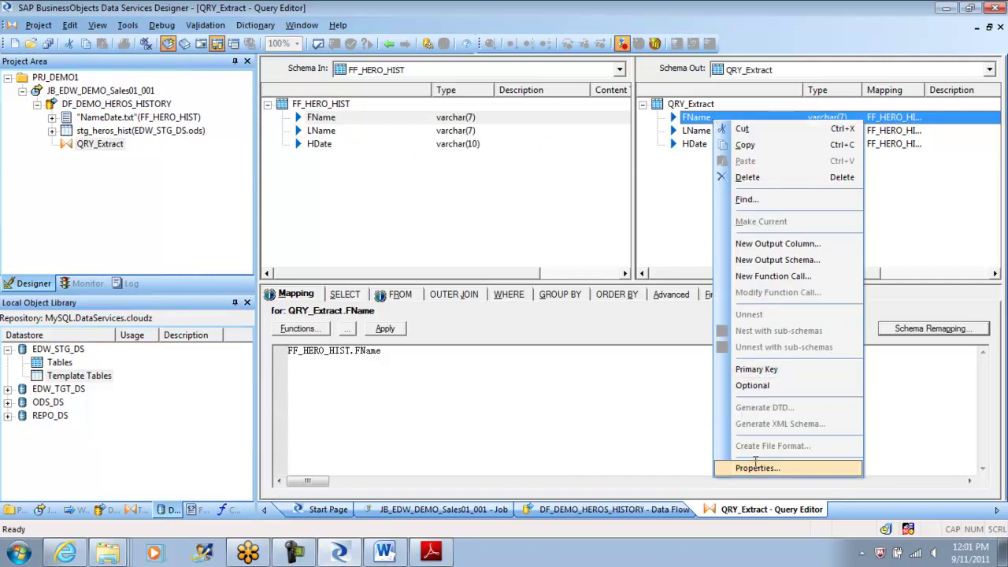
{"action": "left_click", "coordinate": [757, 468]}
{"action": "left_click", "coordinate": [469, 155]}
{"action": "type", "text": "ullName"}
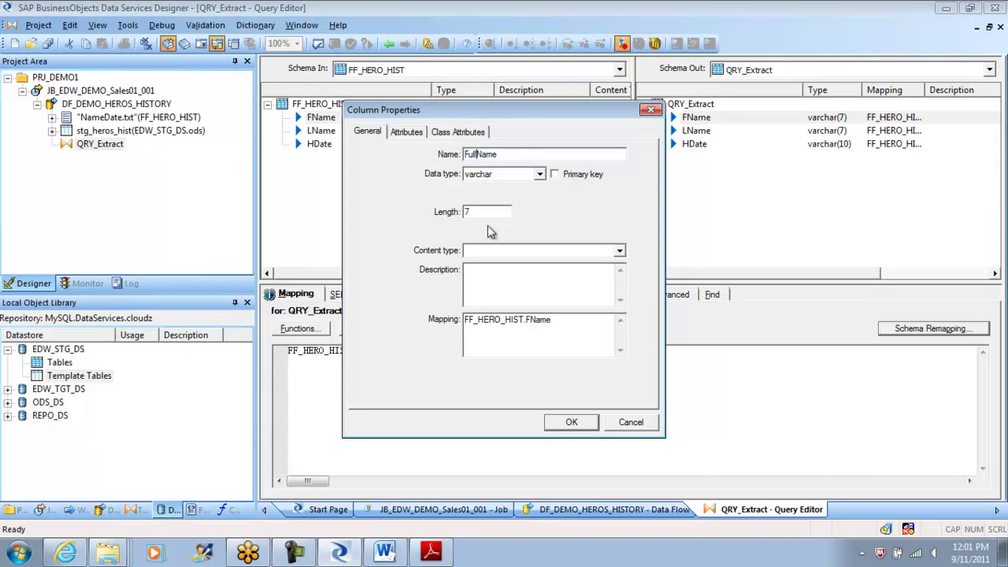
{"action": "left_click", "coordinate": [571, 423]}
- Rename the LName output column of QRY_Extract as LastName
{"action": "left_click", "coordinate": [704, 135]}
{"action": "right_click", "coordinate": [703, 135]}
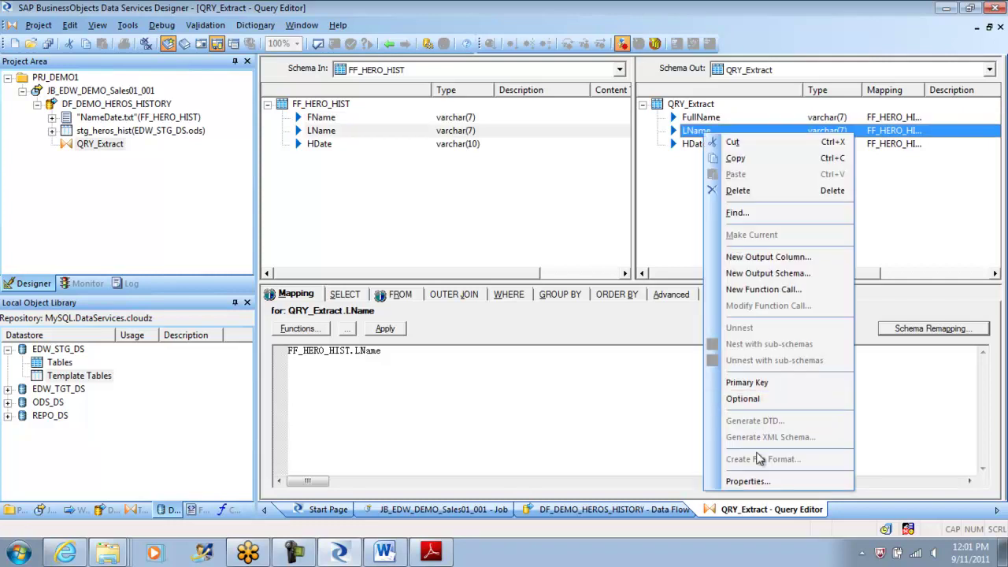
{"action": "left_click", "coordinate": [747, 481]}
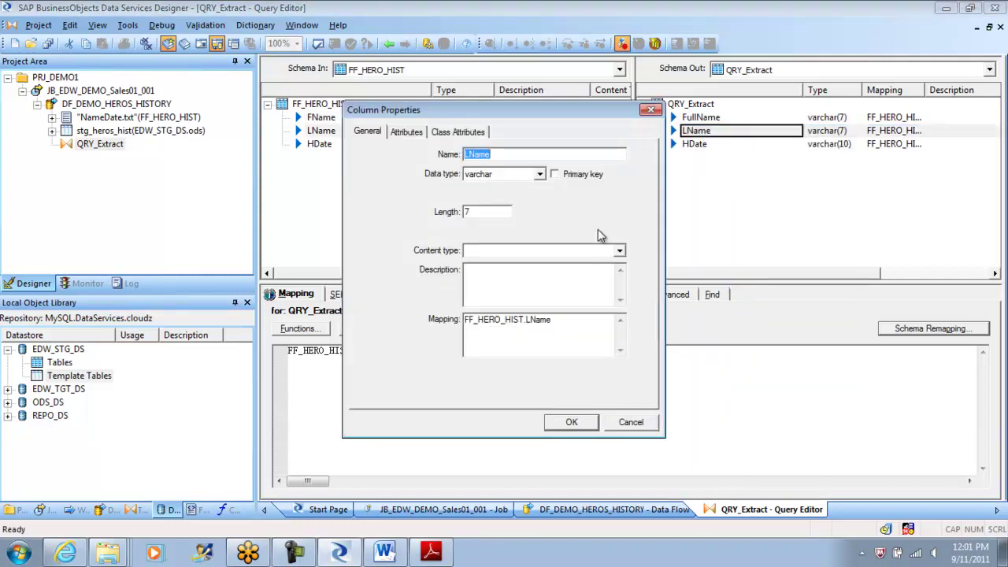
{"action": "left_click", "coordinate": [476, 154]}
{"action": "type", "text": "ast"}
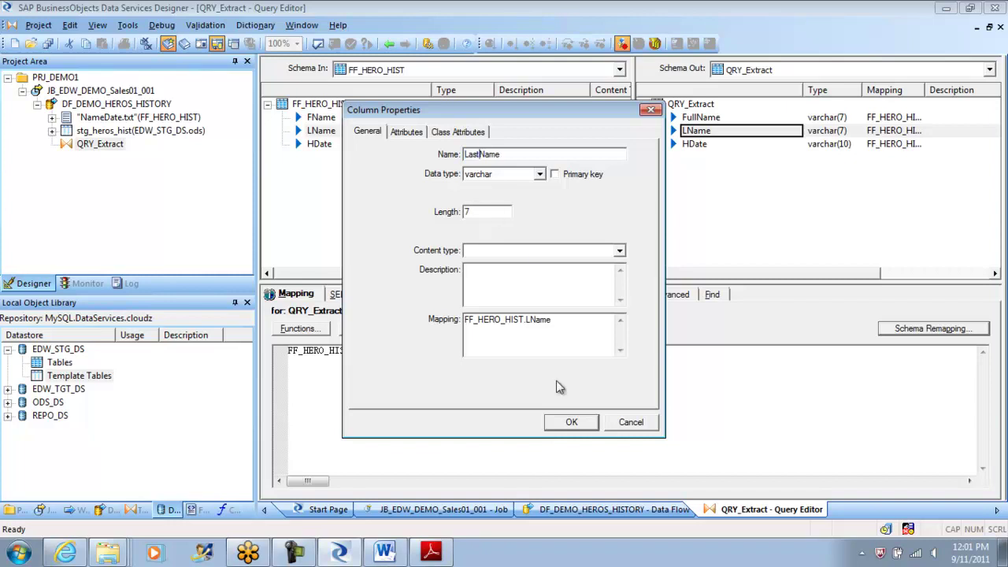
{"action": "left_click", "coordinate": [571, 422]}
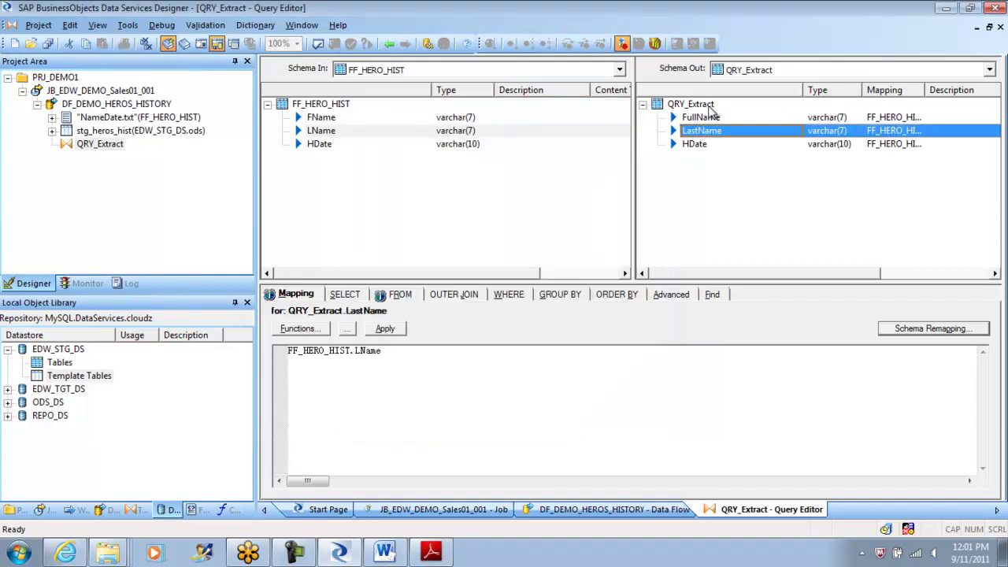
{"action": "left_click", "coordinate": [692, 144]}
{"action": "right_click", "coordinate": [694, 146]}
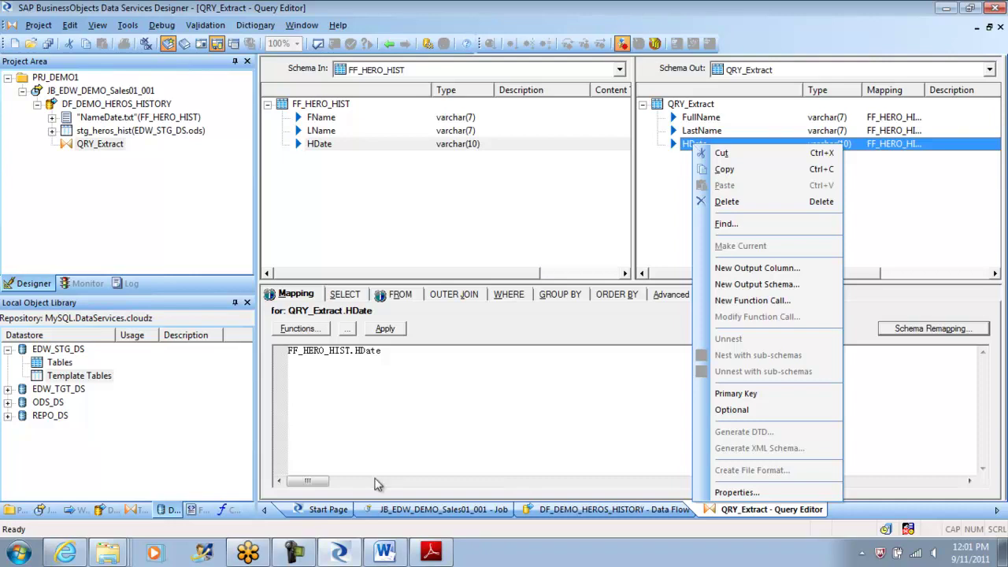
{"action": "left_click", "coordinate": [108, 555]}
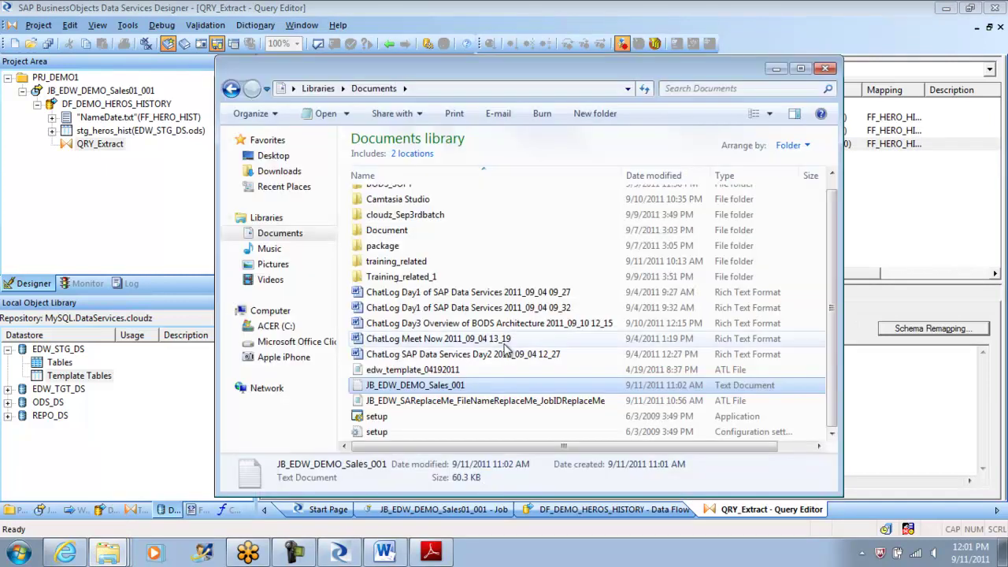
{"action": "left_click", "coordinate": [824, 69]}
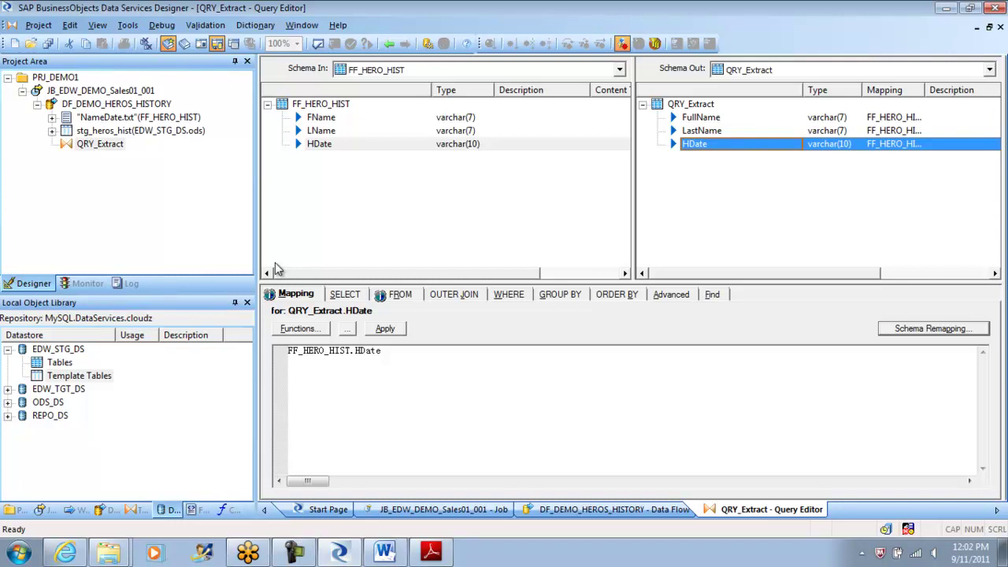
- Rename the HDate output column of QRY_Extract as HireDate
{"action": "right_click", "coordinate": [707, 150]}
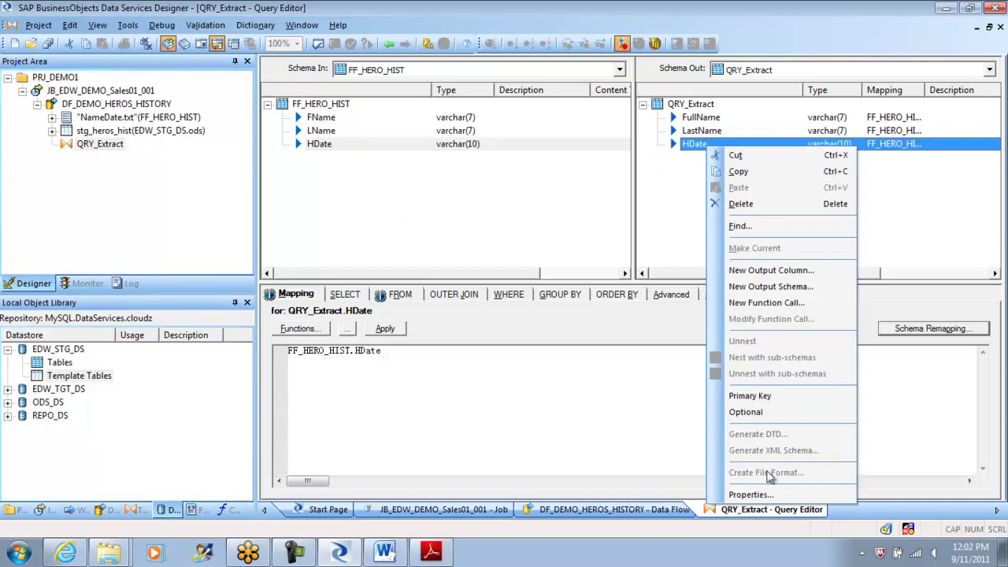
{"action": "left_click", "coordinate": [749, 495]}
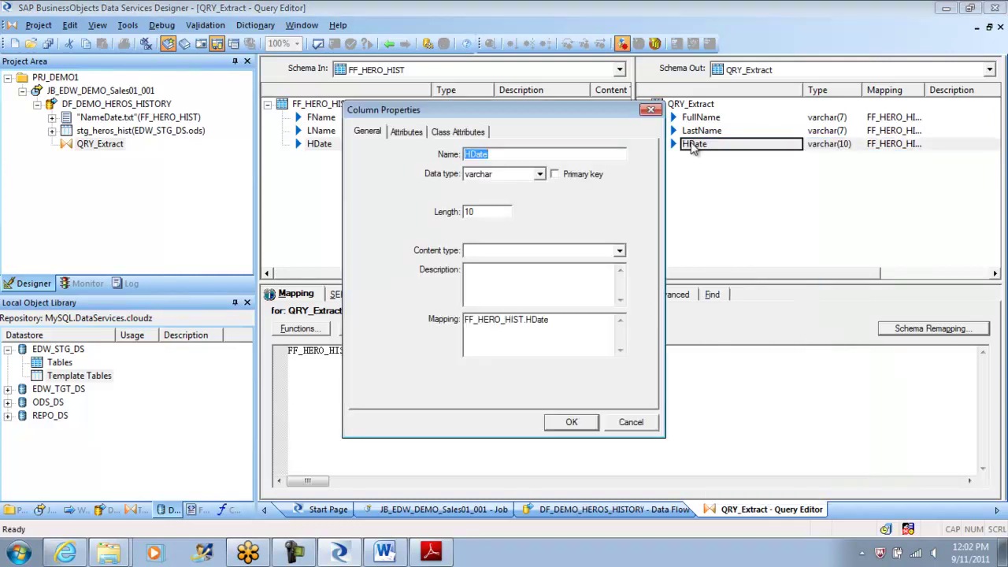
{"action": "left_click", "coordinate": [470, 154]}
{"action": "type", "text": "ale"}
{"action": "key", "text": "BackSpace"}
{"action": "key", "text": "BackSpace"}
{"action": "key", "text": "BackSpace"}
{"action": "type", "text": "ire"}
{"action": "left_click", "coordinate": [574, 425]}
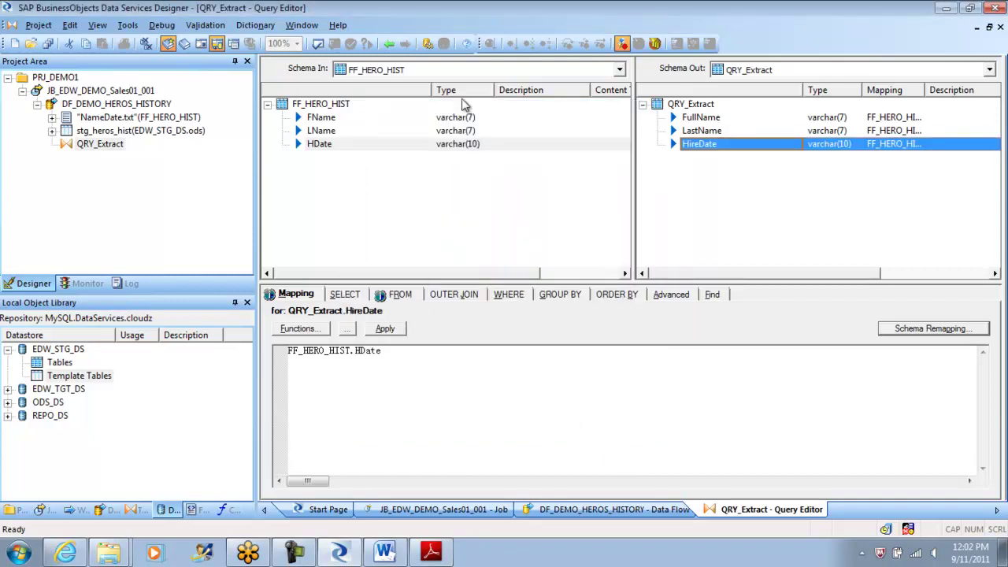
- Review the columns and sample rows of the NameDate.txt source file from the data flow
{"action": "left_click", "coordinate": [388, 46]}
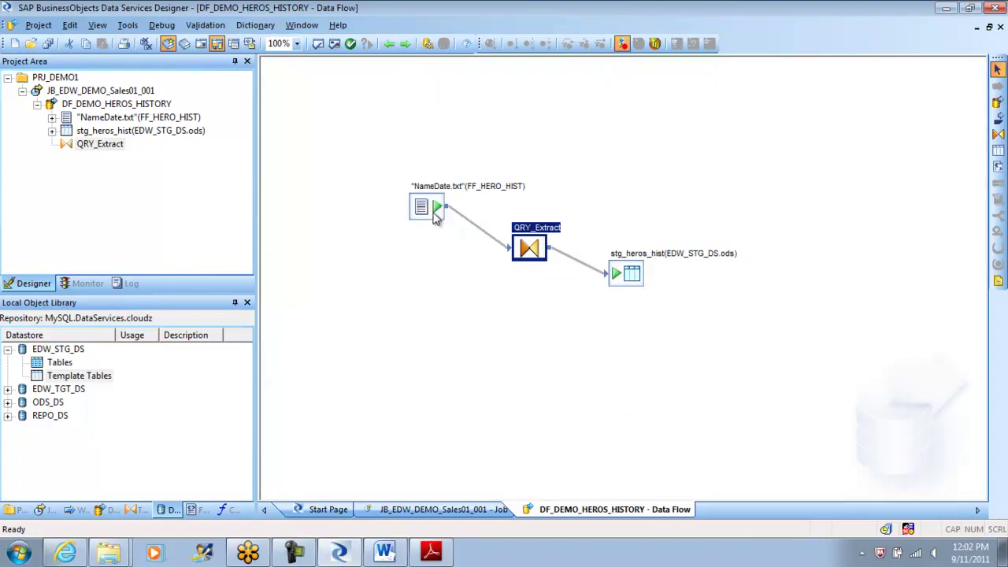
{"action": "double_click", "coordinate": [421, 207]}
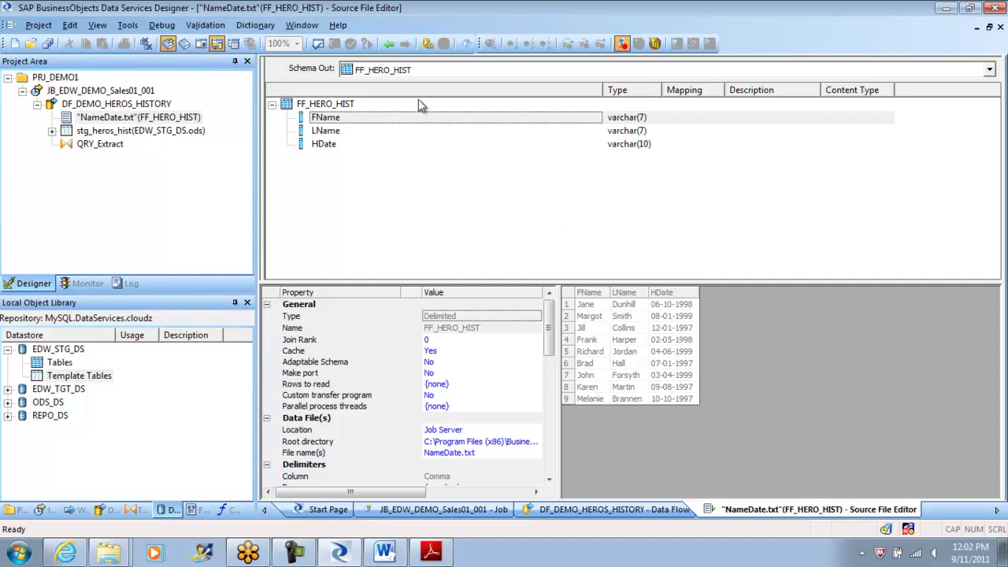
{"action": "left_click", "coordinate": [389, 43]}
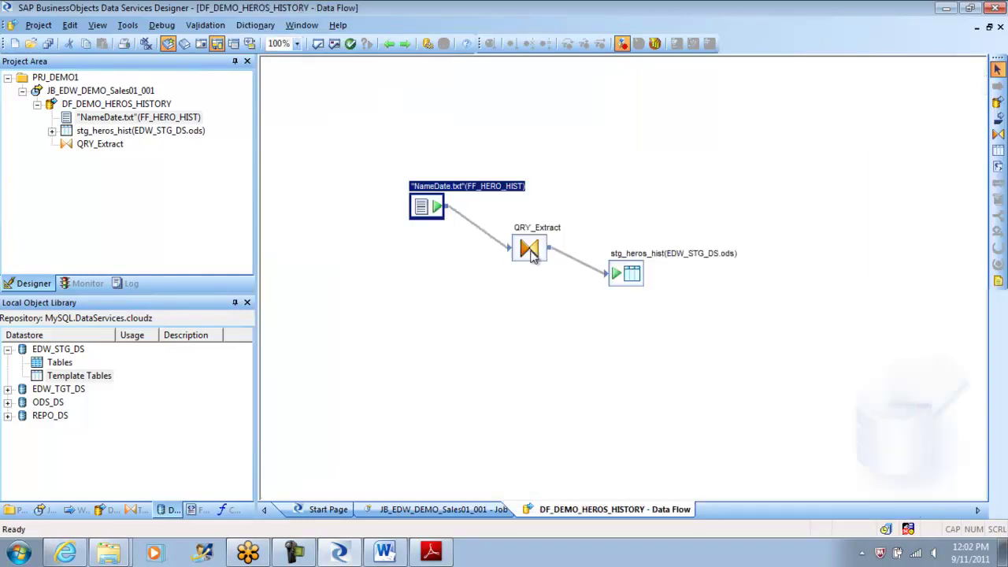
- Start wrapping the HireDate mapping of QRY_Extract, FF_HERO_HIST.HDate, in a to_char function call
{"action": "double_click", "coordinate": [529, 249]}
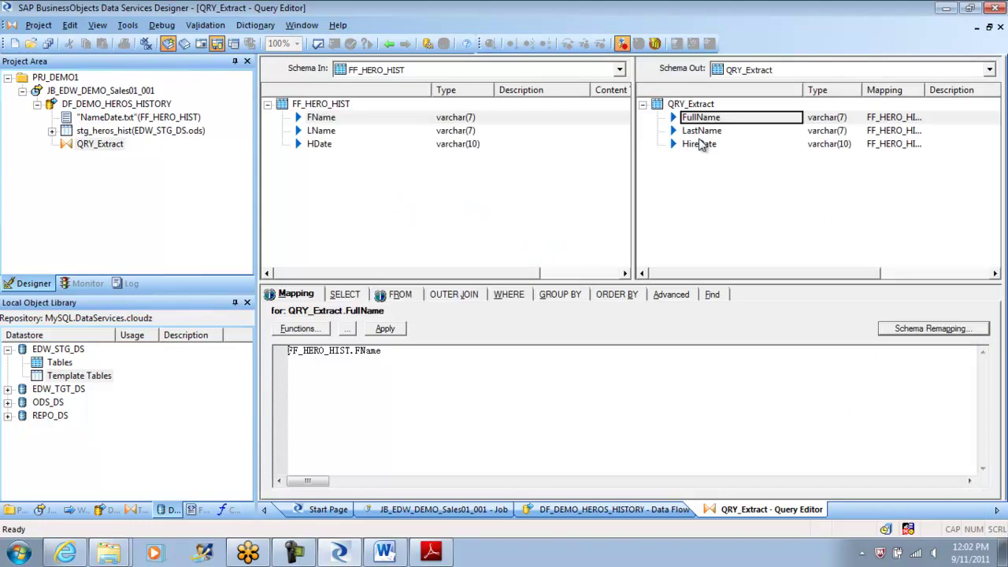
{"action": "left_click", "coordinate": [703, 144]}
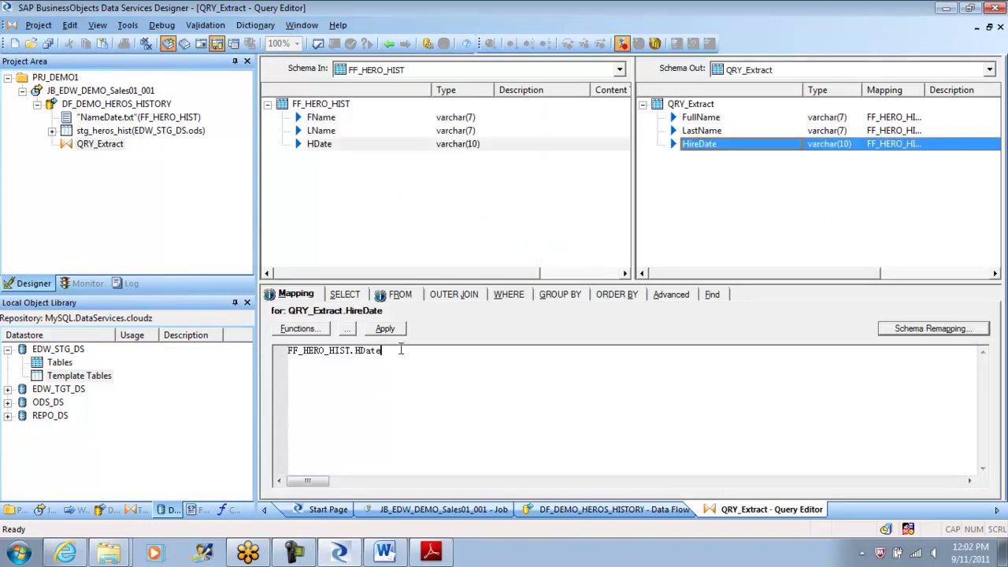
{"action": "type", "text": "to"}
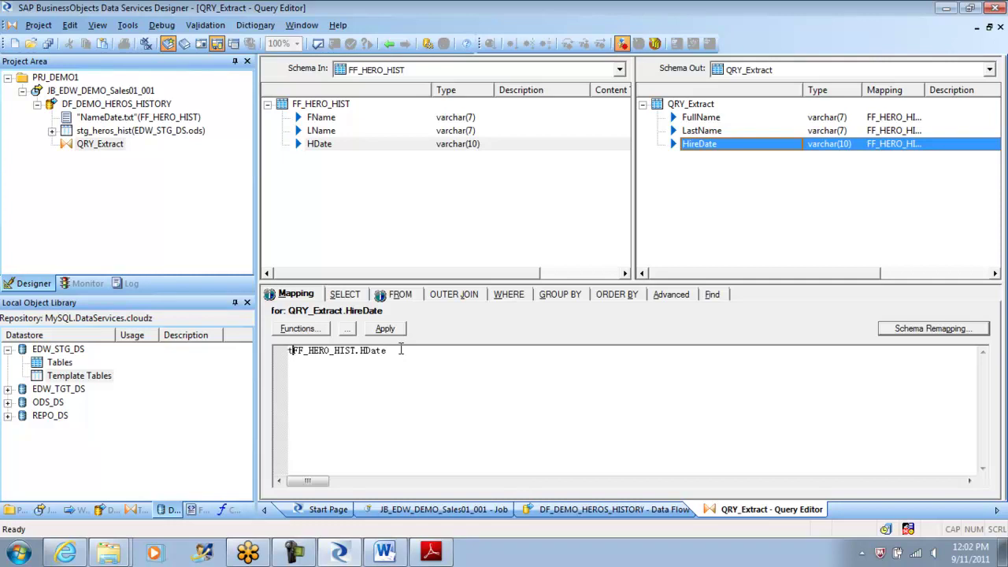
{"action": "type", "text": "_chAR"}
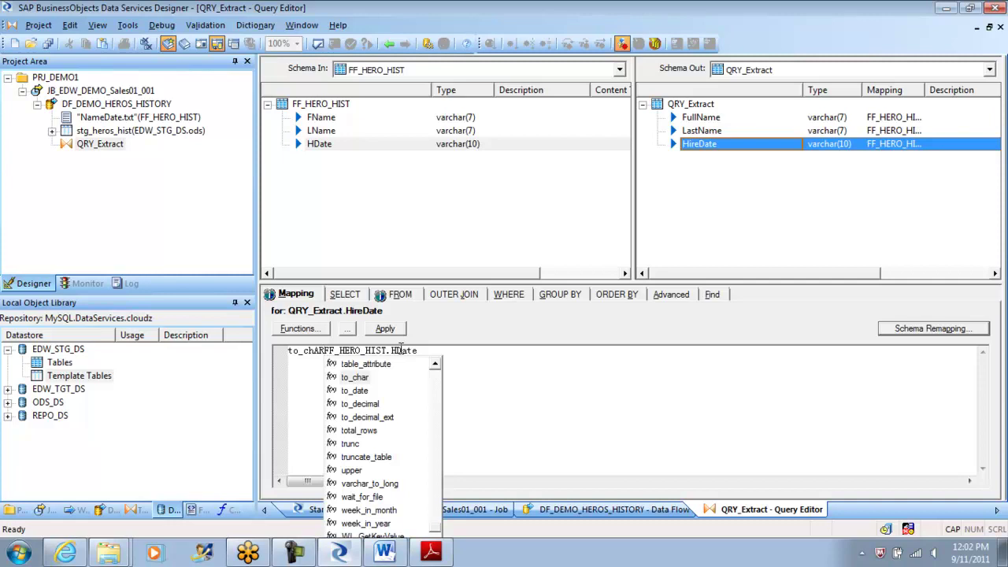
{"action": "type", "text": "("}
{"action": "key", "text": "Left"}
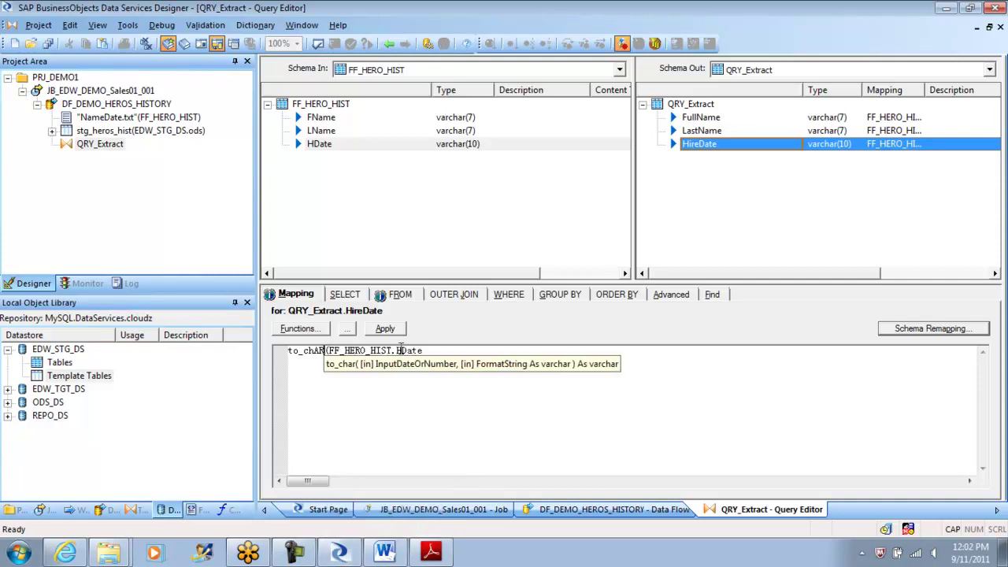
{"action": "key", "text": "BackSpace"}
{"action": "key", "text": "BackSpace"}
{"action": "key", "text": "BackSpace"}
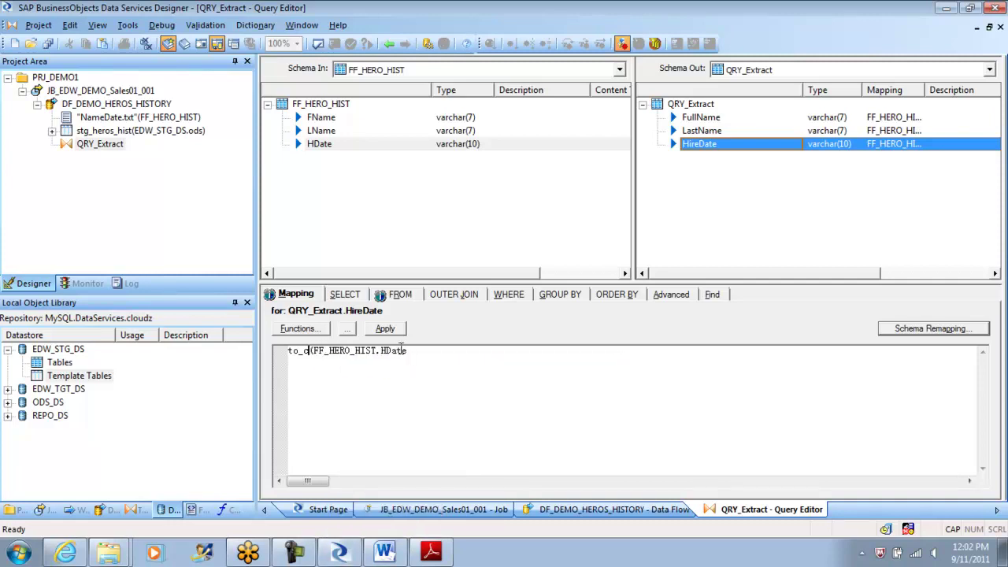
{"action": "type", "text": "ar"}
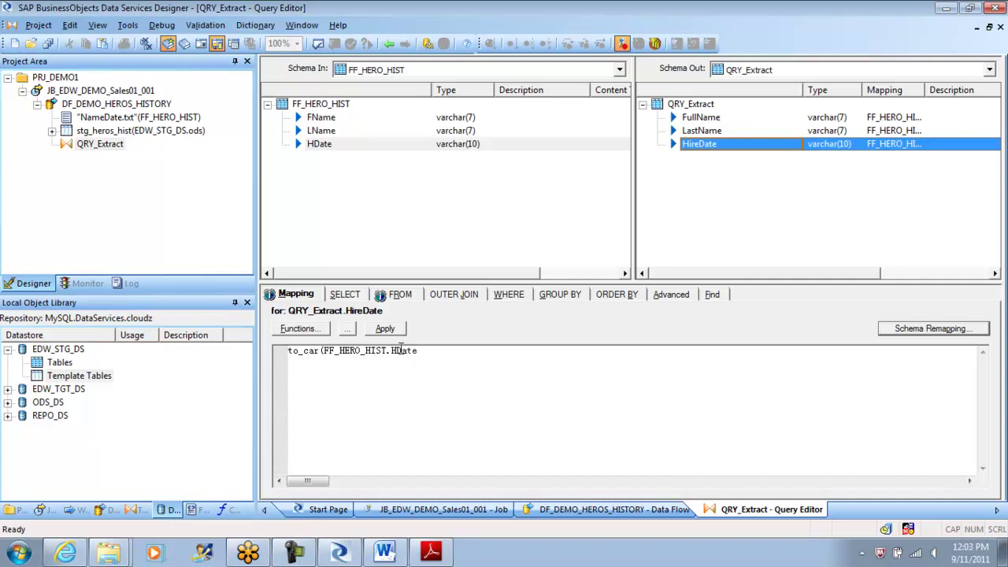
{"action": "key", "text": "BackSpace"}
{"action": "key", "text": "BackSpace"}
{"action": "type", "text": "har"}
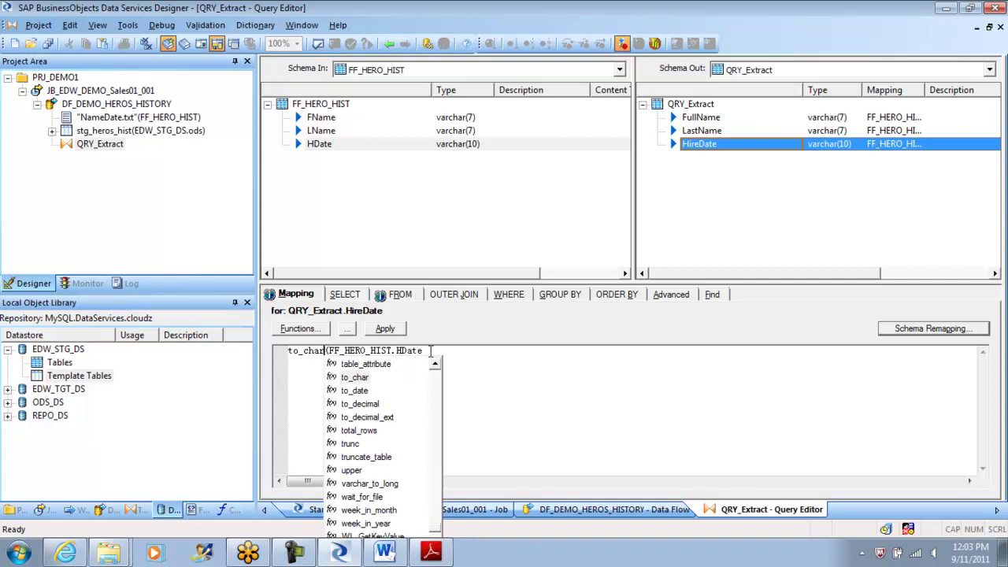
- Complete the HireDate mapping's to_char call with the format string 'YYYYMMDD' and the closing parenthesis
{"action": "left_click", "coordinate": [431, 350]}
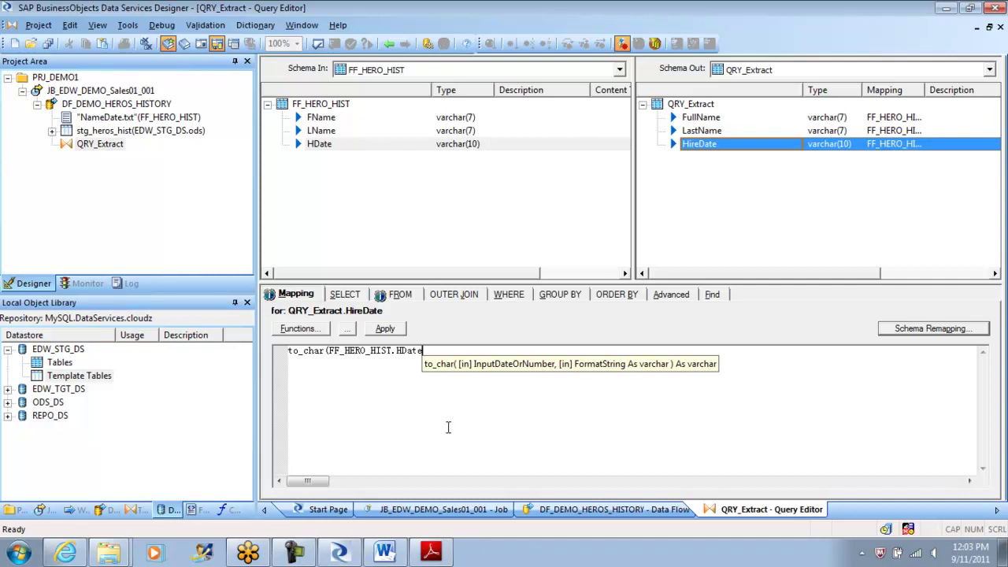
{"action": "type", "text": ","}
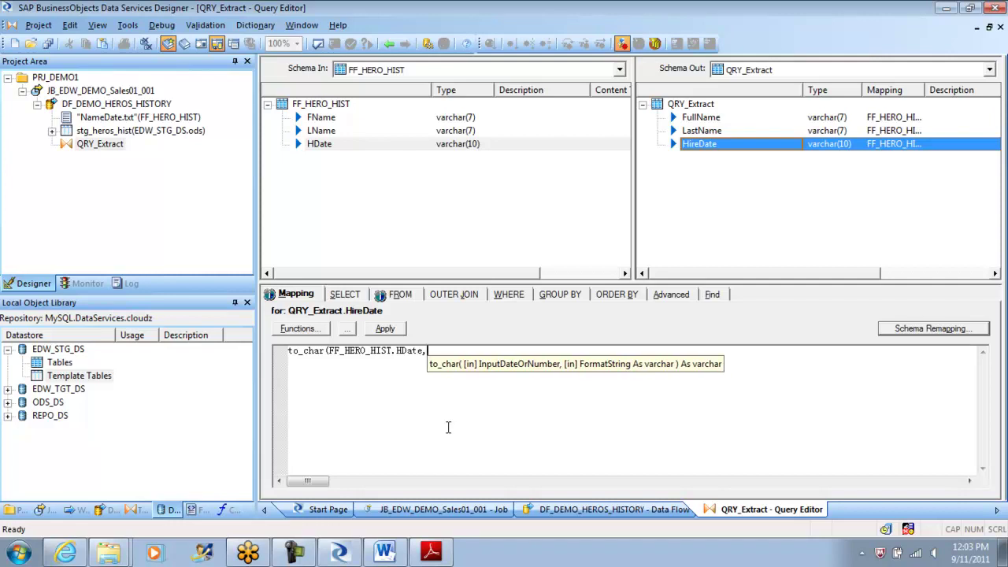
{"action": "type", "text": "'YYYY"}
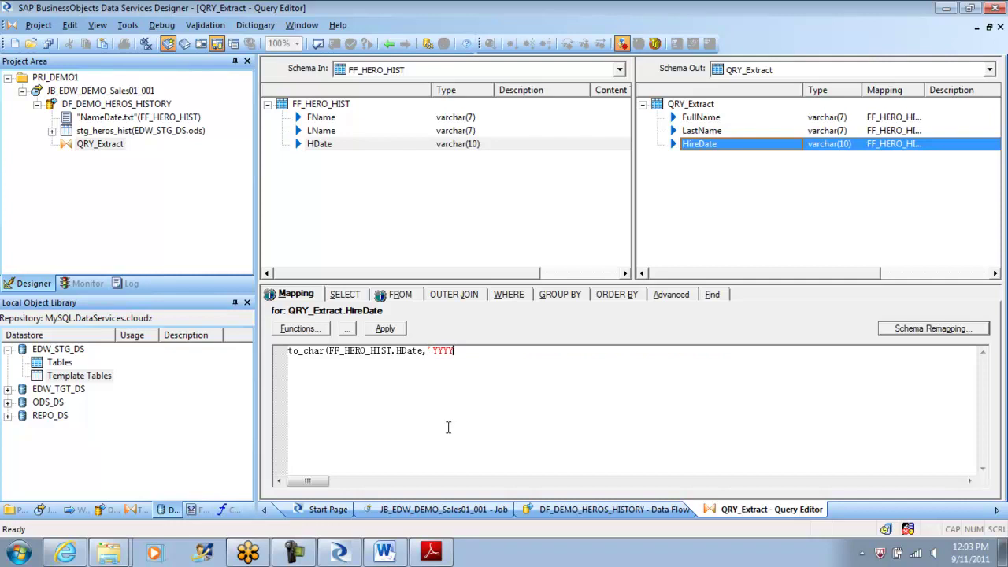
{"action": "type", "text": "MMDD')"}
- Validate the QRY_Extract query and review its validation warnings
{"action": "left_click", "coordinate": [318, 46]}
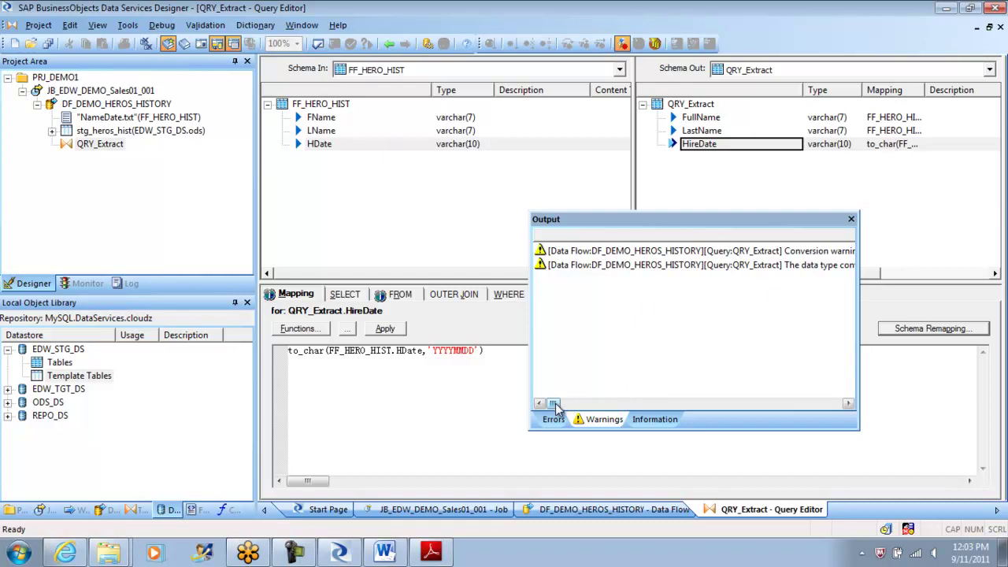
{"action": "mouse_move", "coordinate": [555, 405]}
{"action": "left_mouse_down"}
{"action": "mouse_move", "coordinate": [573, 408]}
{"action": "mouse_move", "coordinate": [553, 405]}
{"action": "left_mouse_up"}
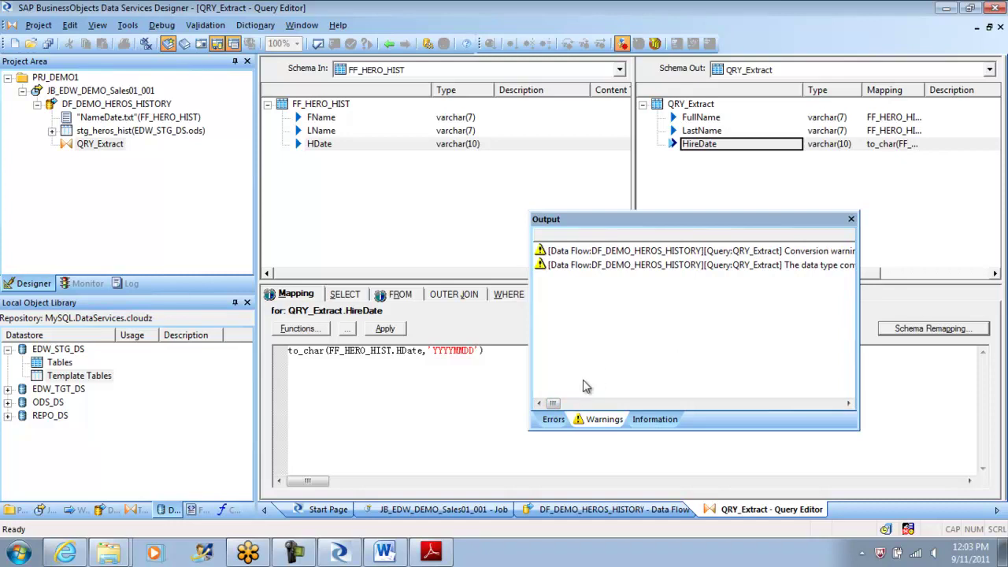
{"action": "mouse_move", "coordinate": [554, 404]}
{"action": "left_mouse_down"}
{"action": "mouse_move", "coordinate": [573, 406]}
{"action": "mouse_move", "coordinate": [551, 406]}
{"action": "left_mouse_up"}
{"action": "left_click", "coordinate": [851, 218]}
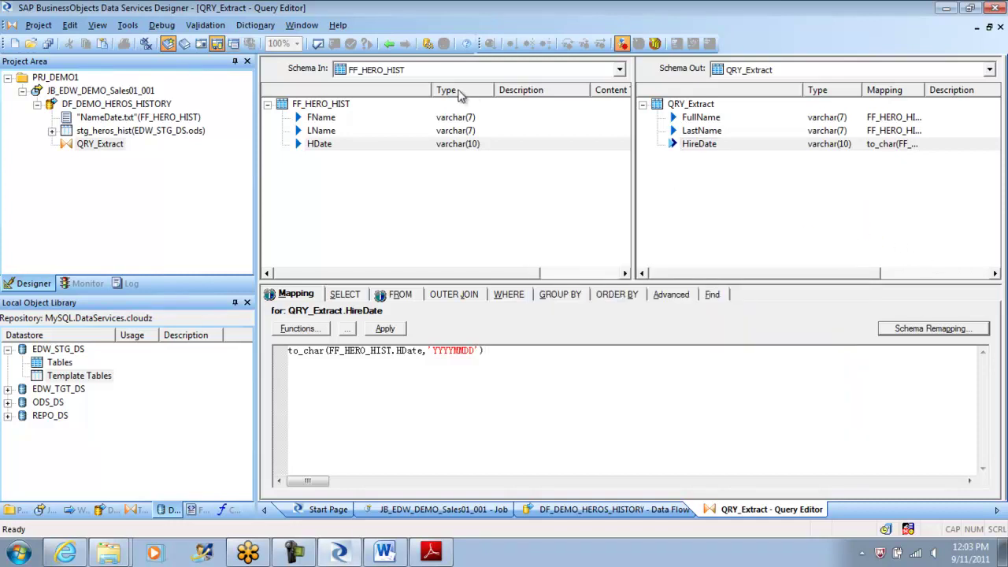
- Return to DF_DEMO_HEROS_HISTORY, validate all its objects and check the validation output
{"action": "left_click", "coordinate": [390, 46]}
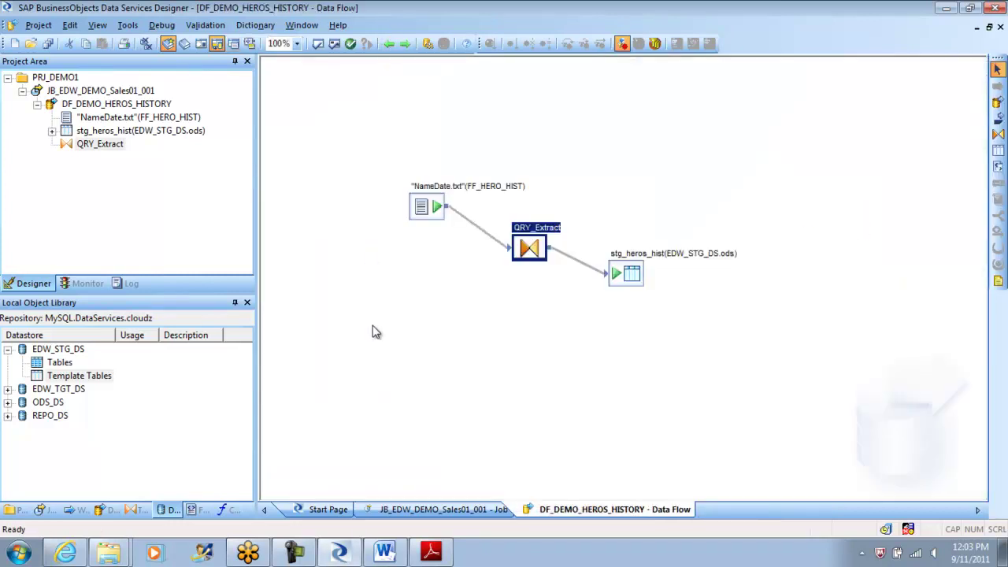
{"action": "left_click", "coordinate": [334, 47]}
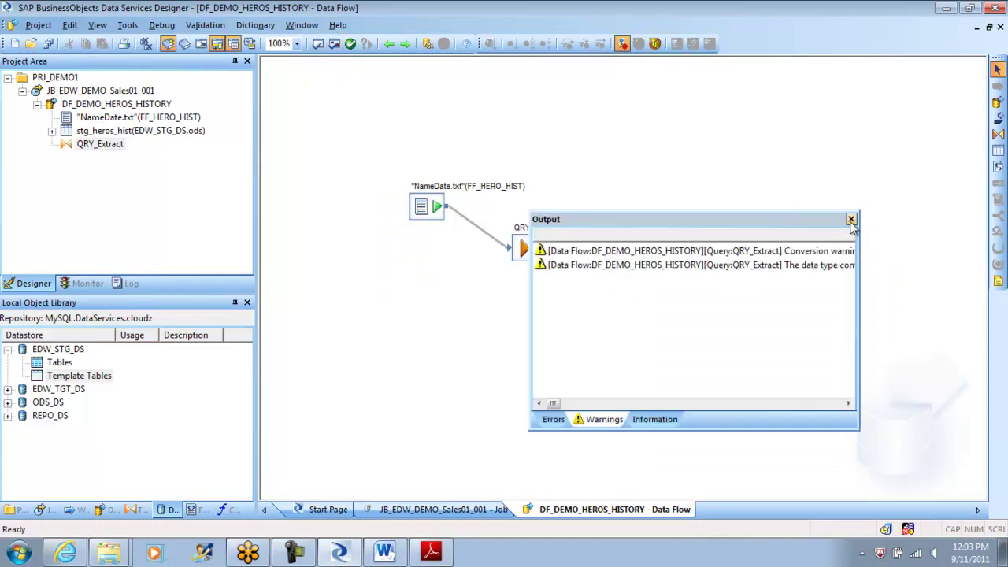
{"action": "left_click", "coordinate": [851, 219]}
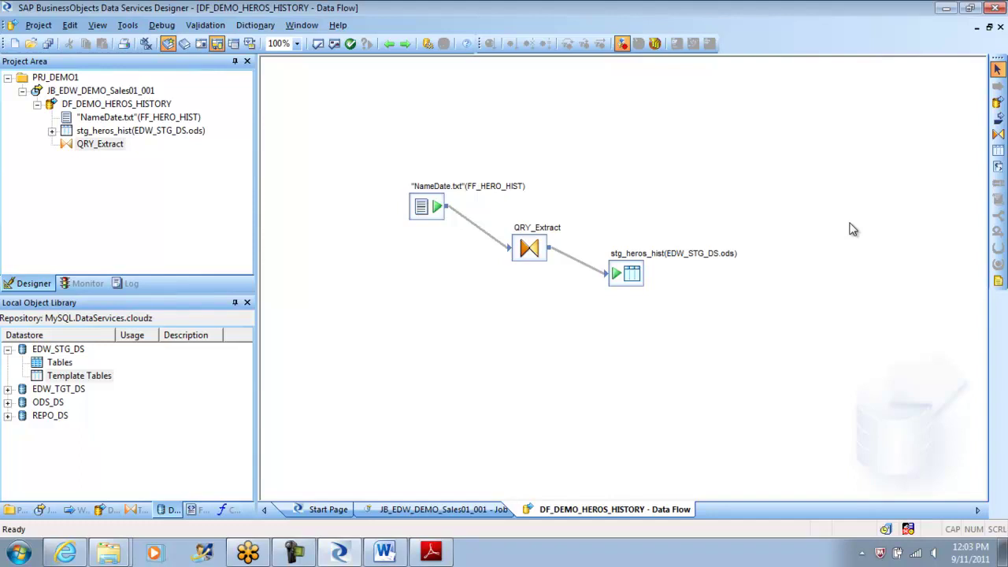
- Review the load options of the stg_heros_hist target table, keeping Column comparison at Compare by name
{"action": "double_click", "coordinate": [634, 276]}
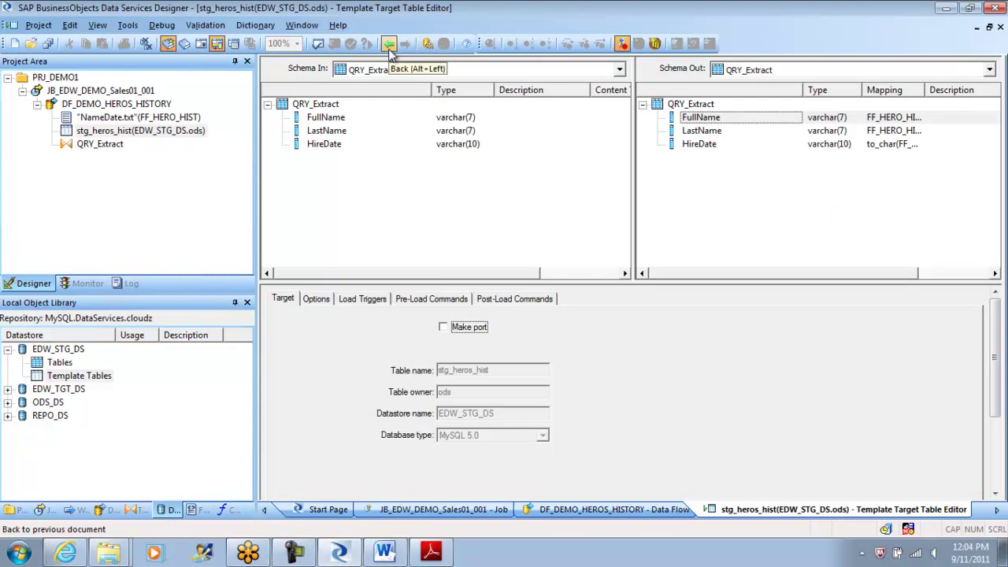
{"action": "left_click", "coordinate": [317, 300]}
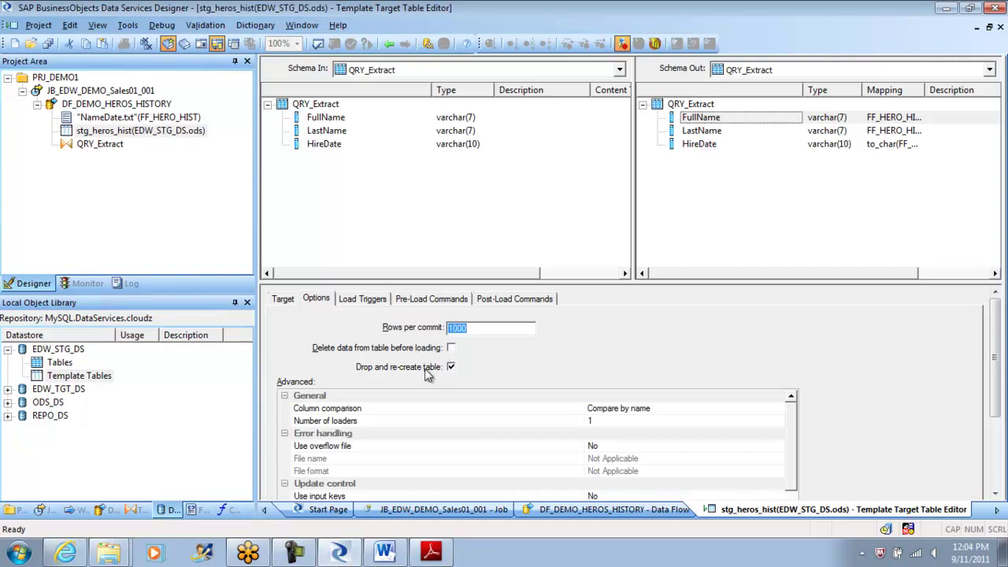
{"action": "left_click", "coordinate": [282, 301]}
{"action": "left_click", "coordinate": [315, 302]}
{"action": "left_click", "coordinate": [405, 411]}
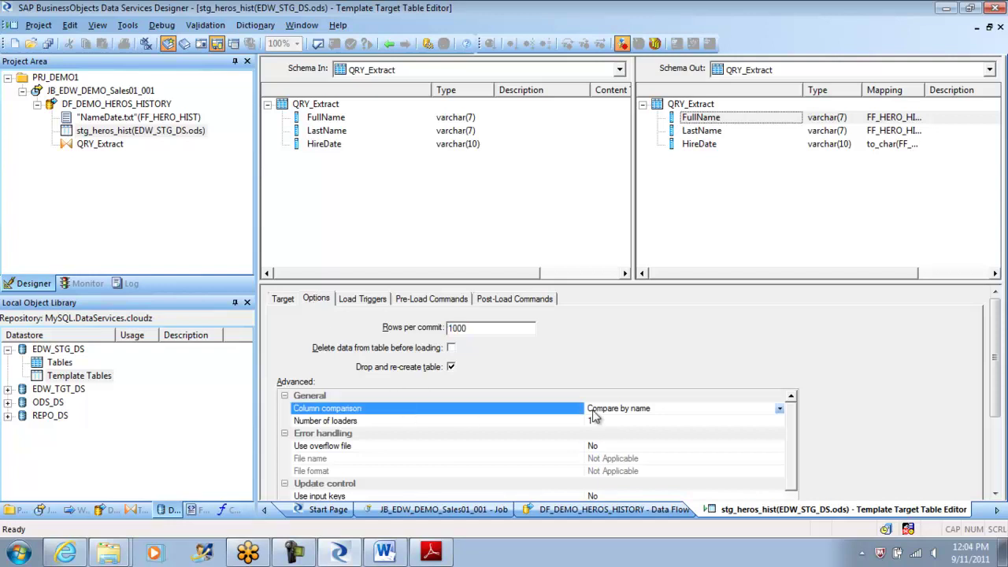
{"action": "left_click", "coordinate": [779, 409]}
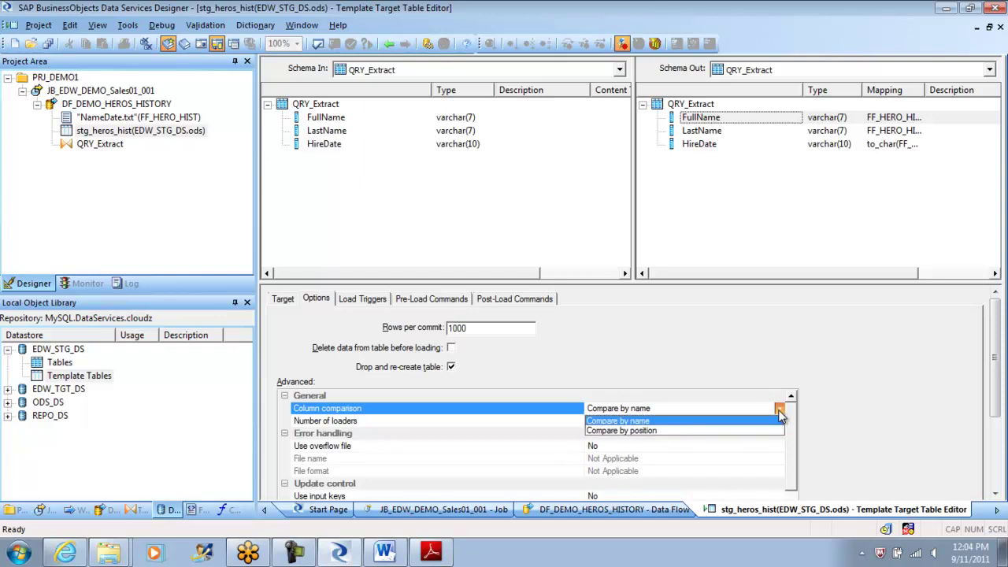
{"action": "left_click", "coordinate": [729, 421]}
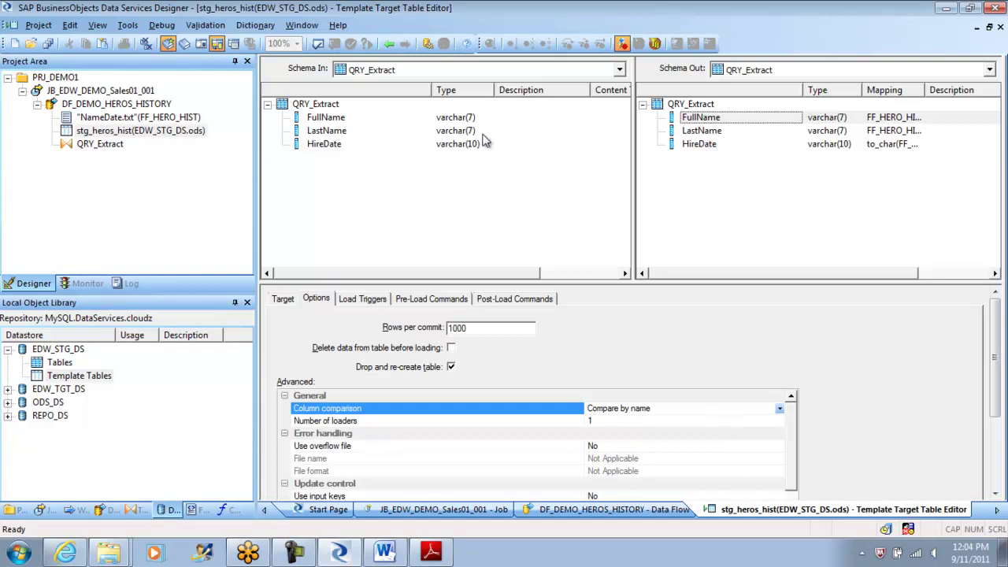
{"action": "left_click", "coordinate": [391, 44]}
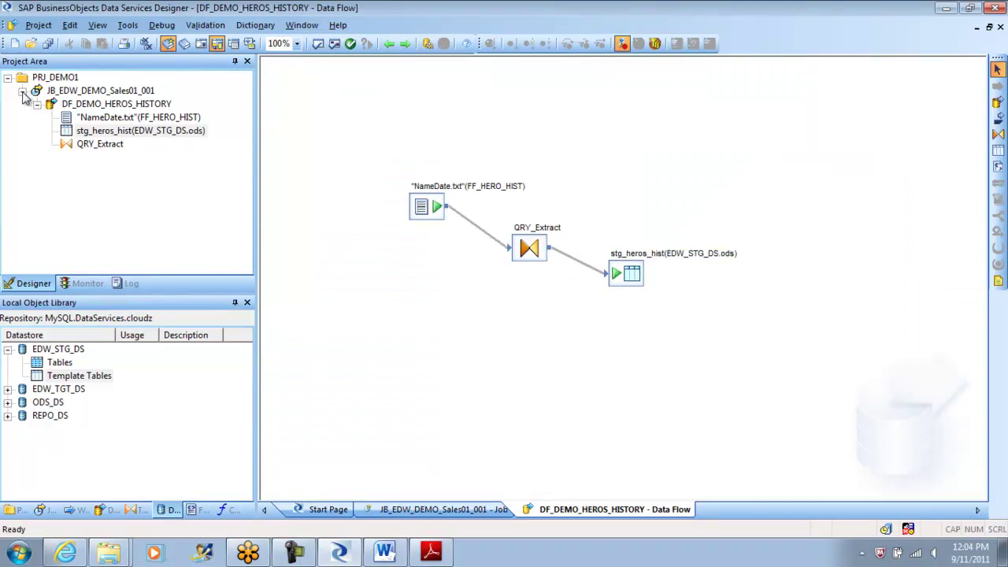
- Save all changed work flows, data flows and the job to the repository
{"action": "left_click", "coordinate": [38, 25]}
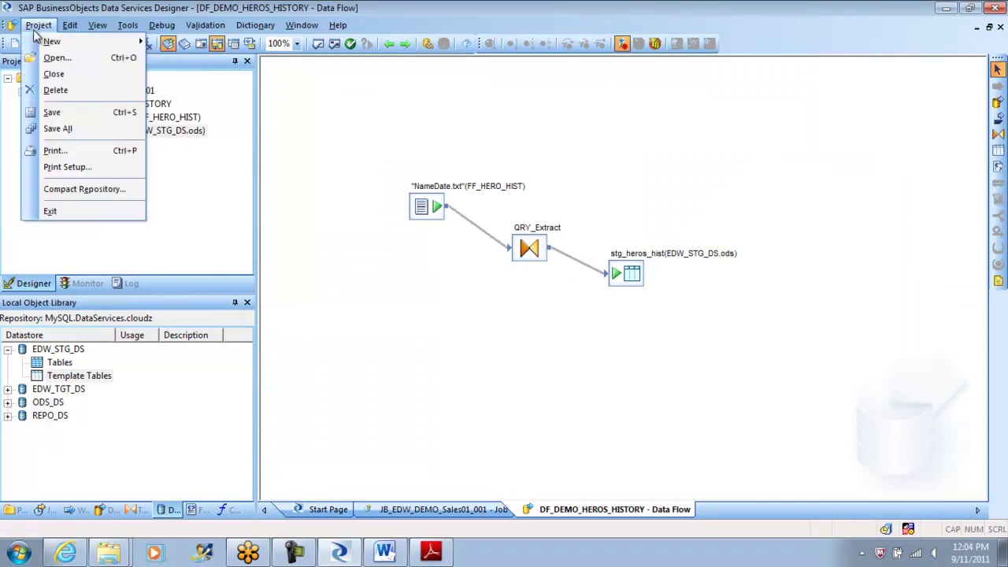
{"action": "left_click", "coordinate": [79, 131]}
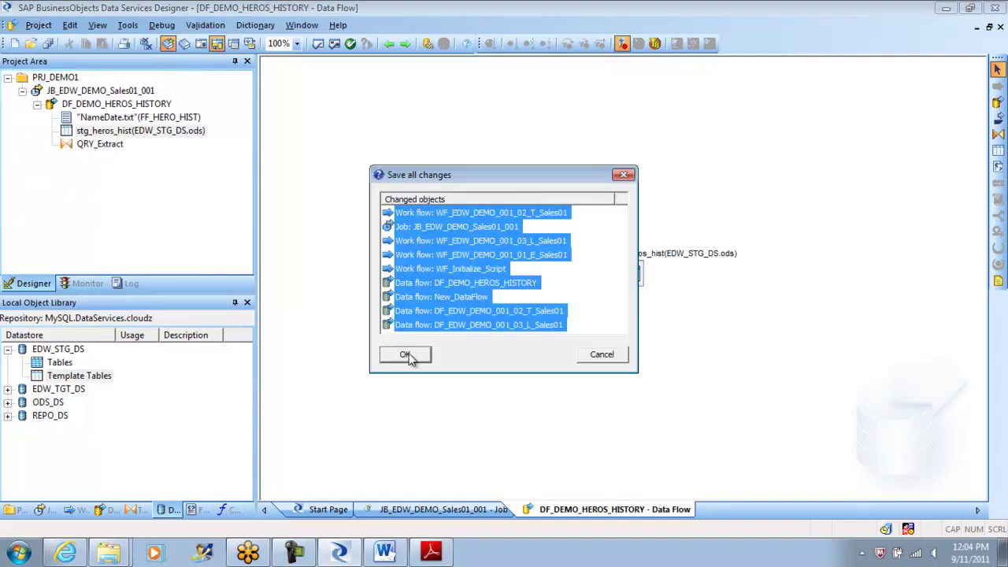
{"action": "left_click", "coordinate": [405, 355]}
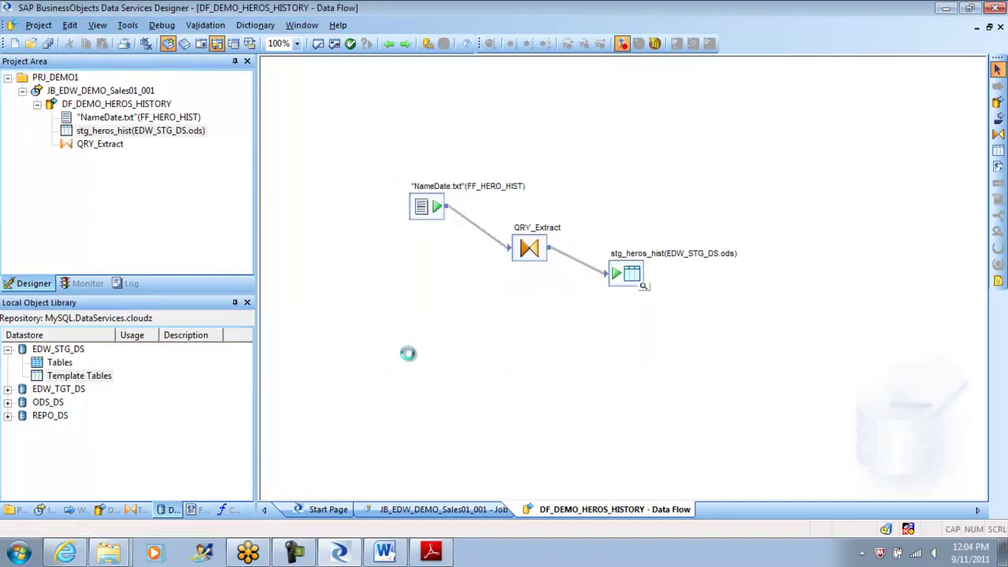
- Execute the job JB_EDW_DEMO_Sales01_001 with the default execution properties, saving the changed DF_DEMO_HEROS_HISTORY data flow
{"action": "left_click", "coordinate": [95, 92]}
{"action": "right_click", "coordinate": [94, 92]}
{"action": "left_click", "coordinate": [122, 95]}
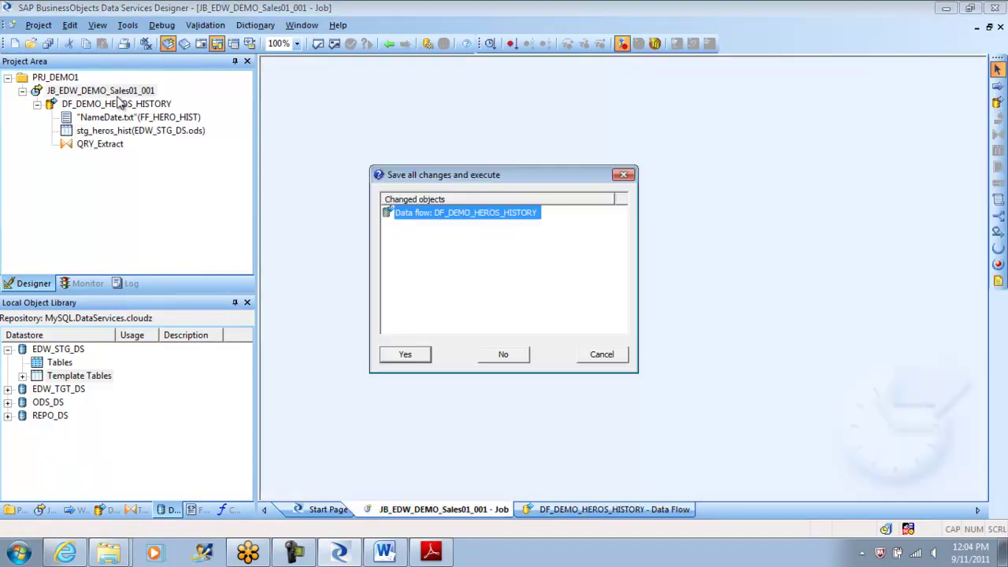
{"action": "left_click", "coordinate": [406, 354]}
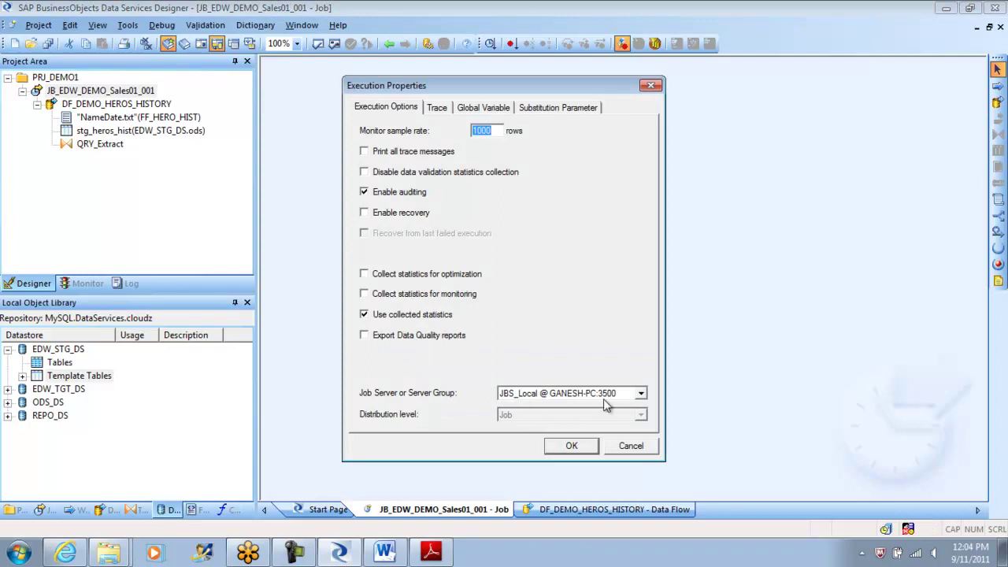
{"action": "left_click", "coordinate": [570, 446]}
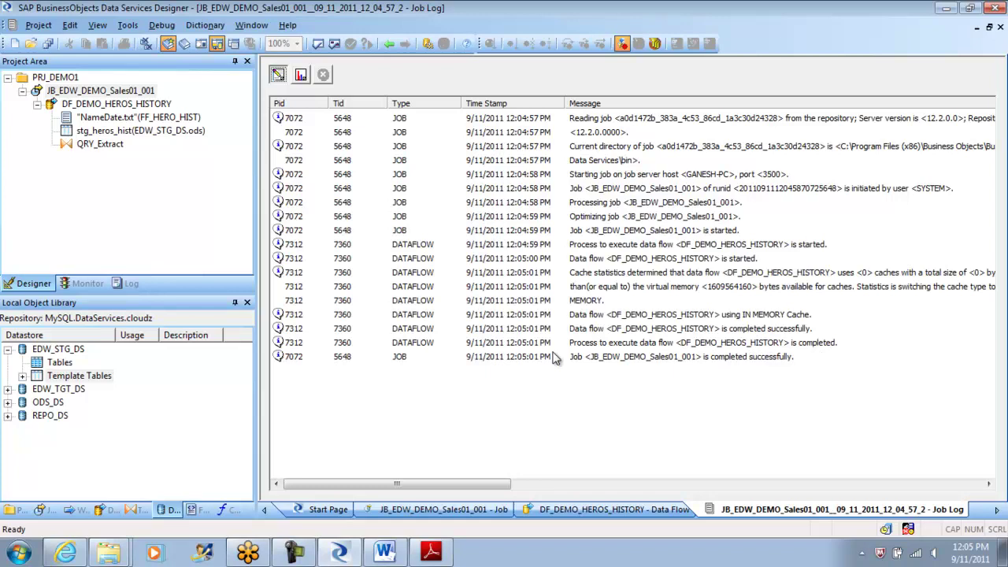
- Check the row counts and elapsed times of the job run and return to the DF_DEMO_HEROS_HISTORY data flow
{"action": "left_click", "coordinate": [301, 75]}
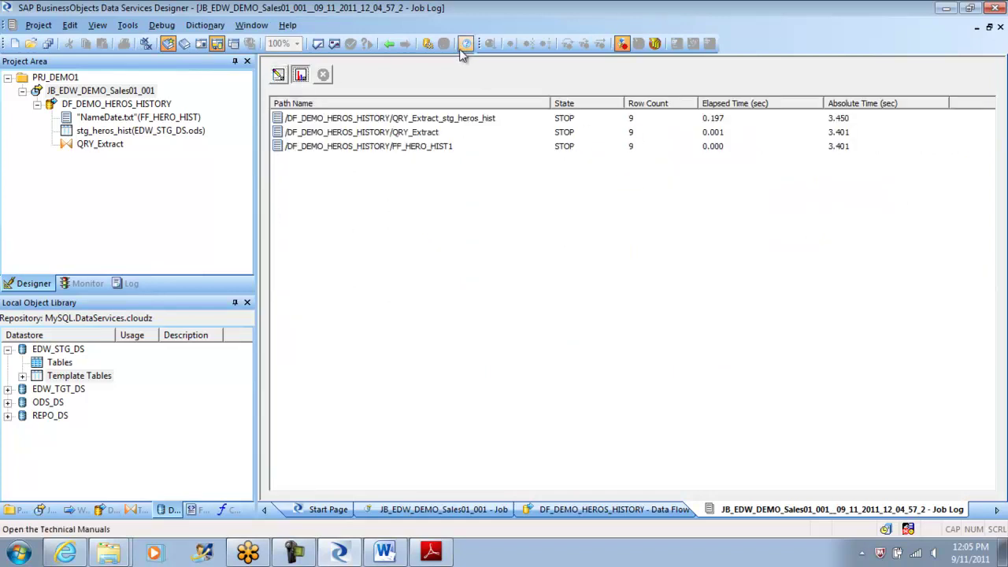
{"action": "left_click", "coordinate": [391, 45]}
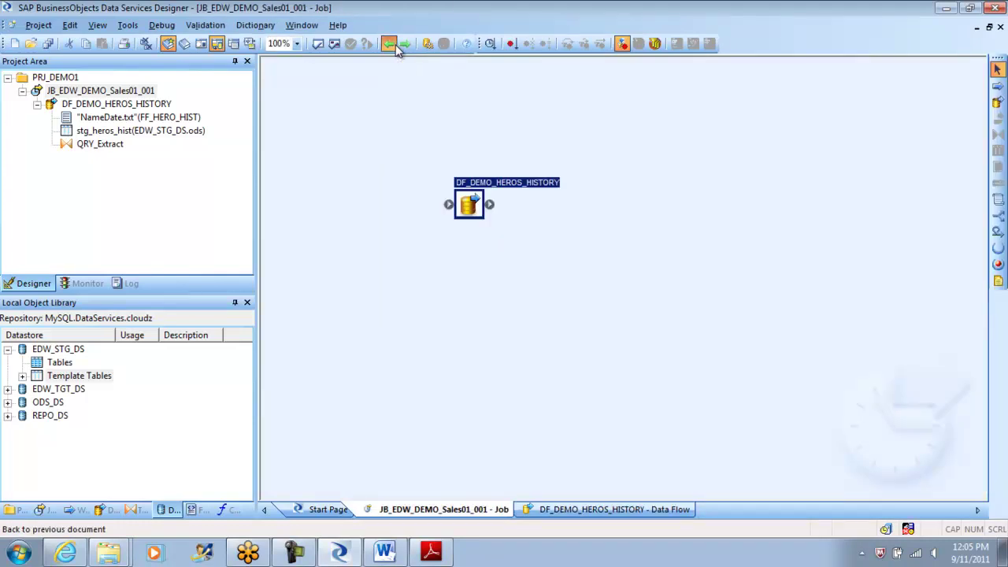
{"action": "left_click", "coordinate": [396, 47]}
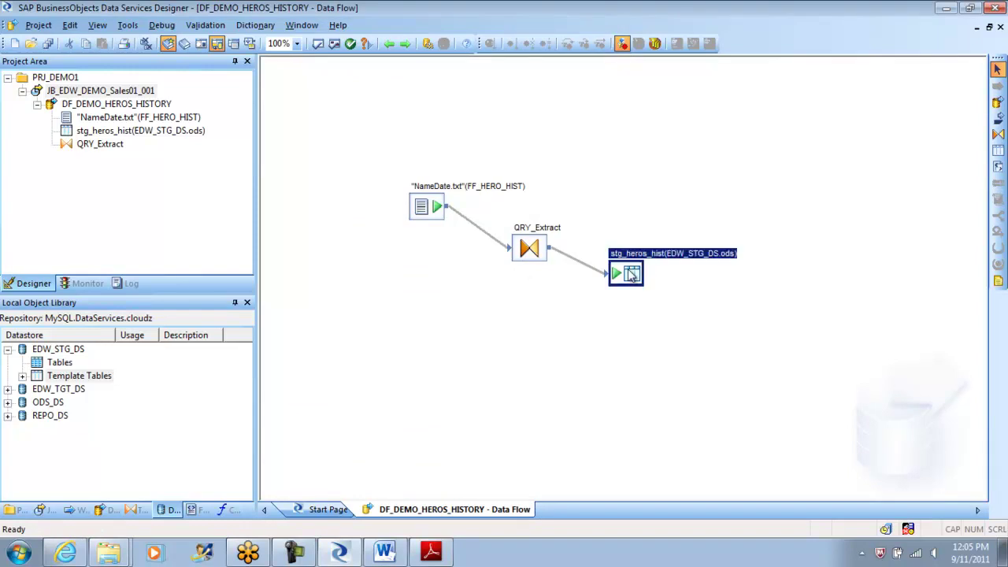
- Inspect the stg_heros_hist target table's definition and its available actions in the data flow
{"action": "double_click", "coordinate": [629, 274]}
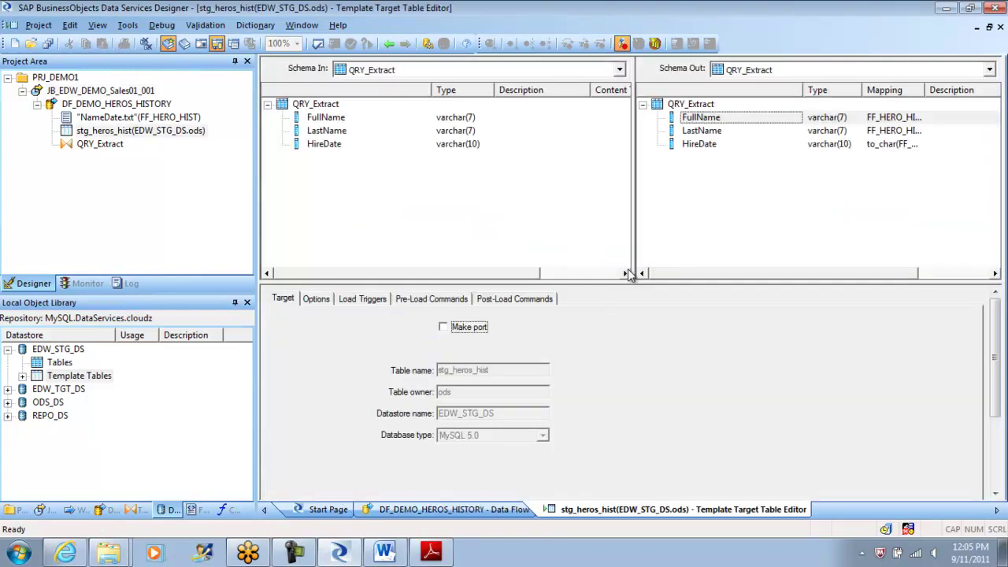
{"action": "left_click", "coordinate": [389, 45]}
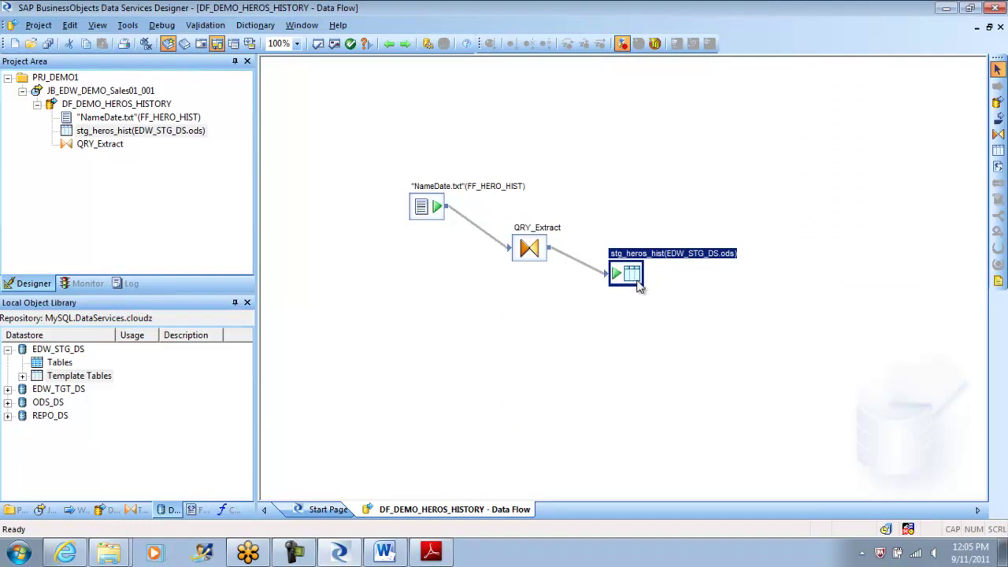
{"action": "right_click", "coordinate": [633, 275]}
{"action": "left_click", "coordinate": [630, 321]}
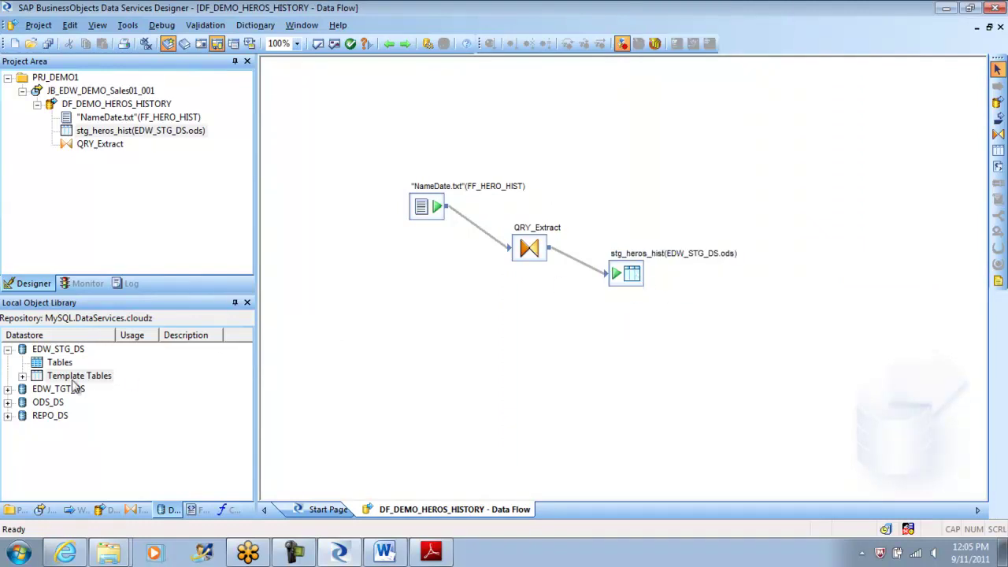
- View the data of the stg_heros_hist template table in the EDW_STG_DS datastore and inspect its target table settings in the data flow
{"action": "left_click", "coordinate": [23, 375]}
{"action": "right_click", "coordinate": [119, 392]}
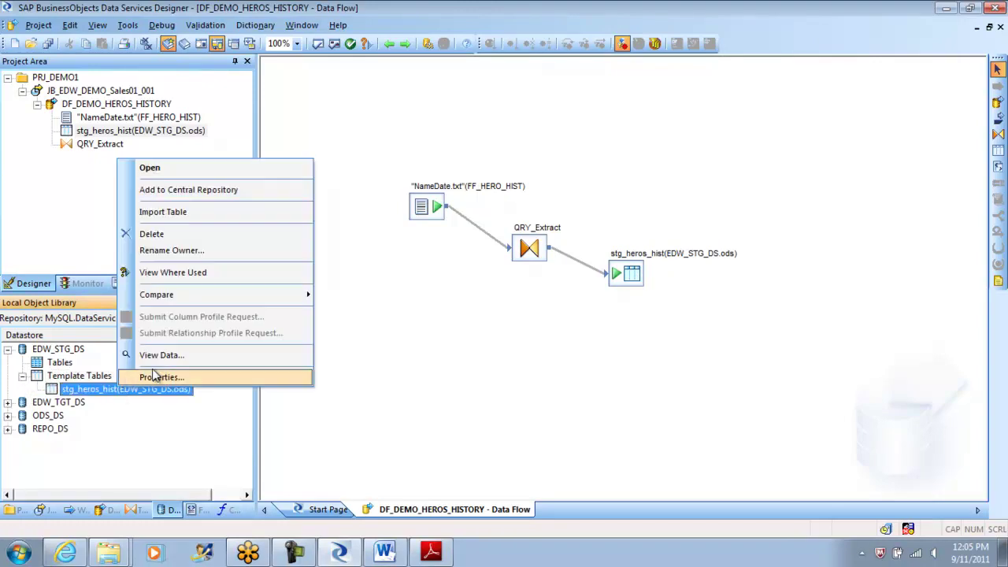
{"action": "left_click", "coordinate": [180, 359]}
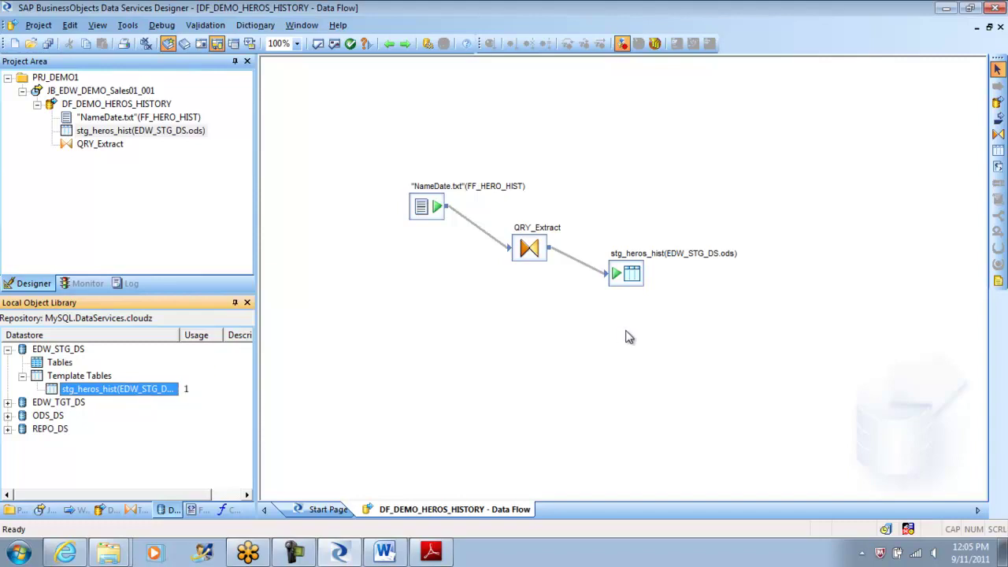
{"action": "double_click", "coordinate": [628, 273]}
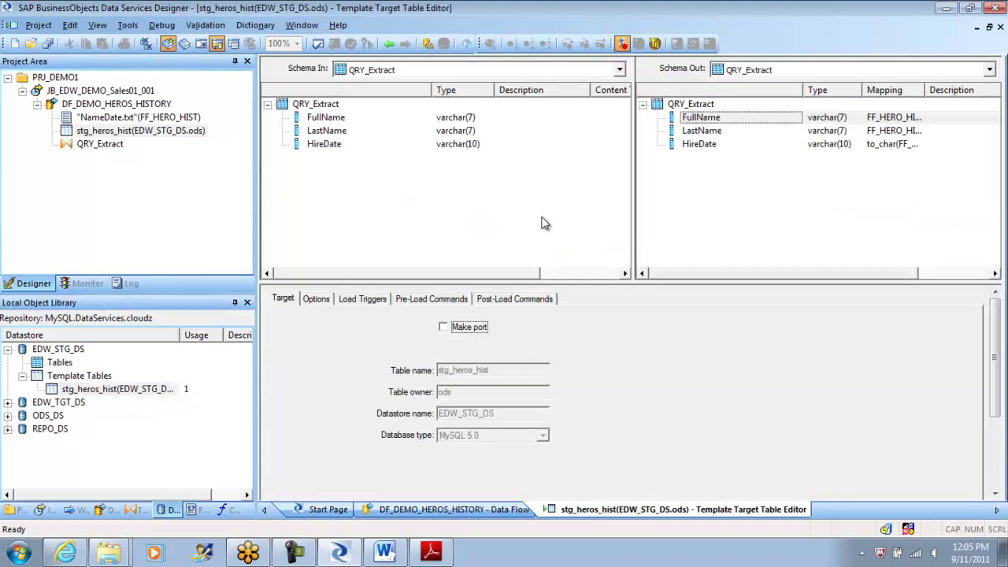
{"action": "left_click", "coordinate": [389, 43]}
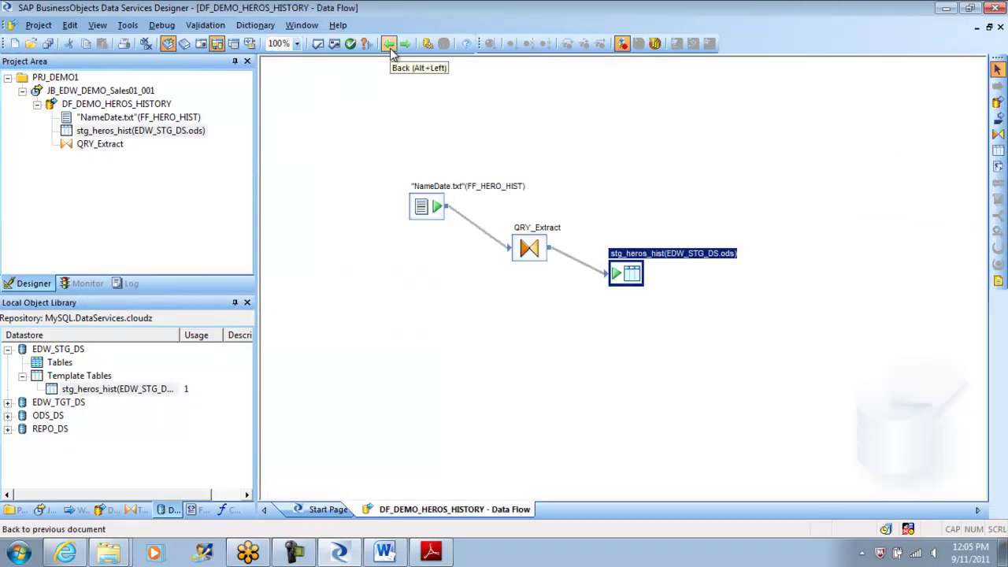
{"action": "left_click", "coordinate": [23, 552]}
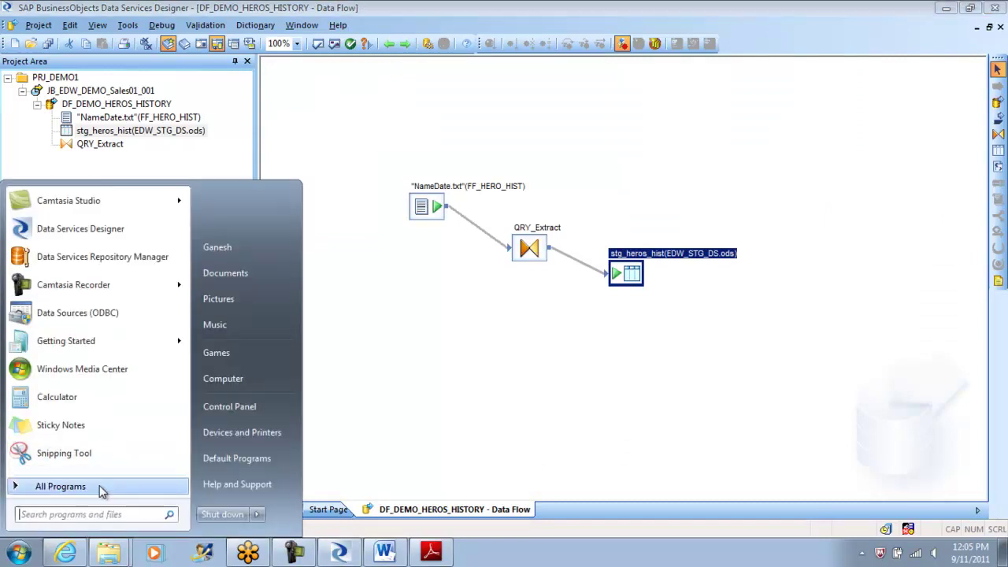
{"action": "left_click", "coordinate": [100, 486]}
{"action": "left_click_drag", "start_coordinate": [186, 288], "coordinate": [186, 439]}
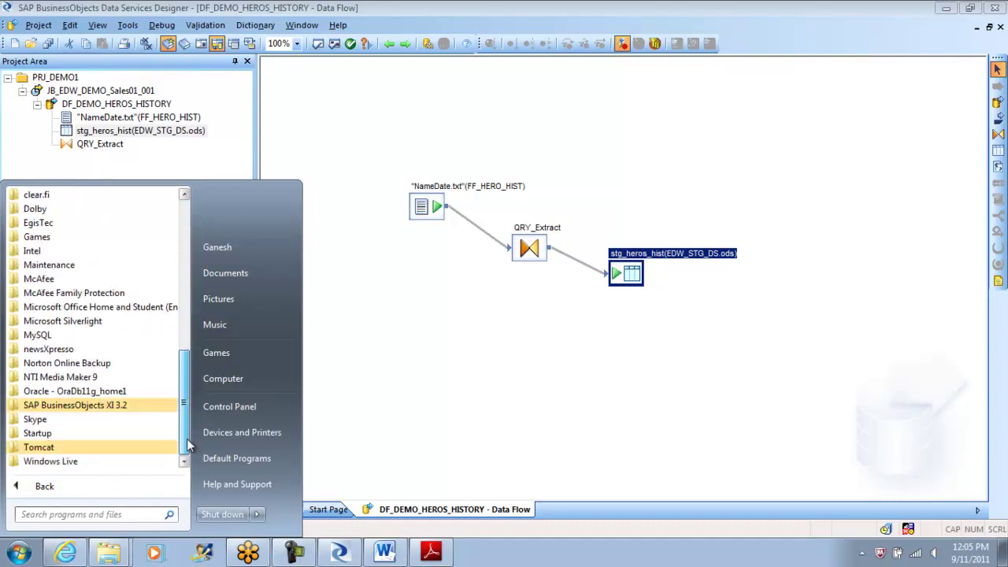
{"action": "left_click", "coordinate": [73, 335]}
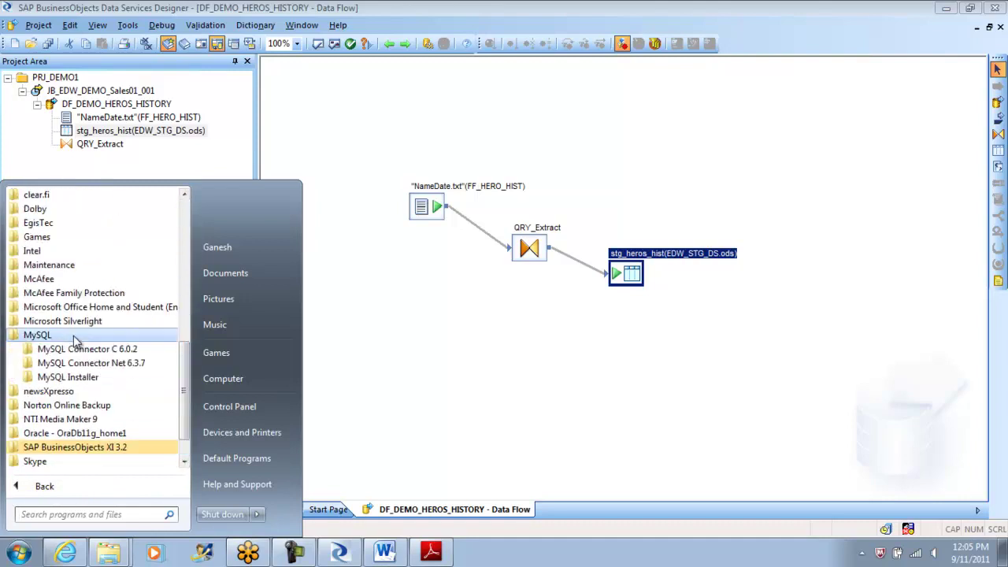
{"action": "left_click", "coordinate": [13, 337]}
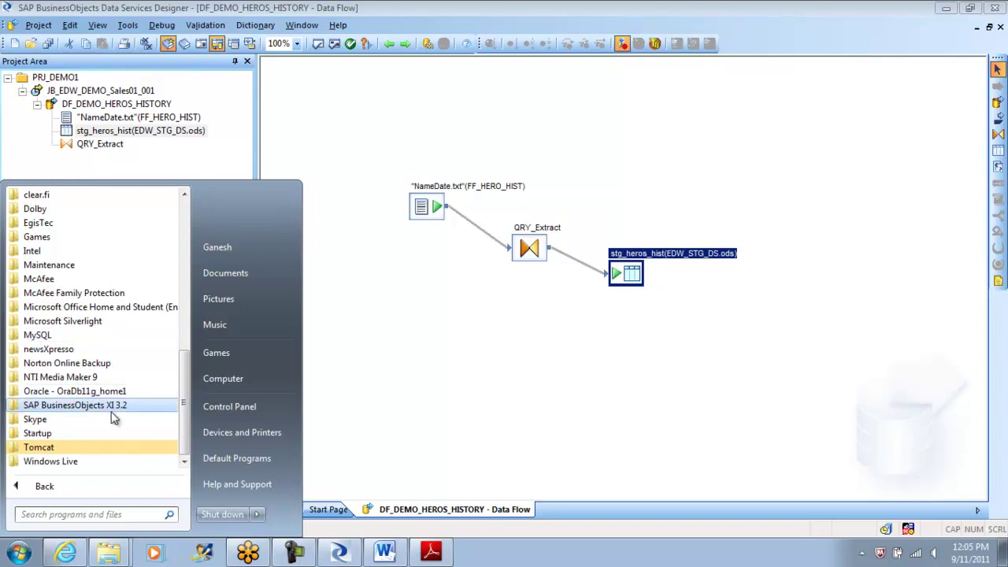
- Switch to Windows Explorer and open the MySqlAdmin5 folder inside Business Objects to find the MySQLQueryBrowser application
{"action": "left_click", "coordinate": [129, 545]}
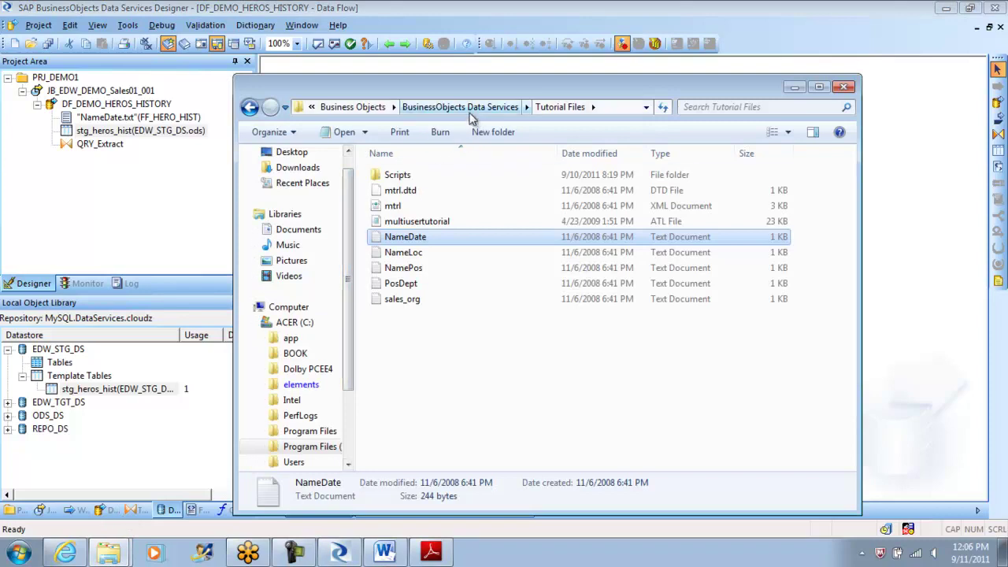
{"action": "left_click", "coordinate": [374, 109]}
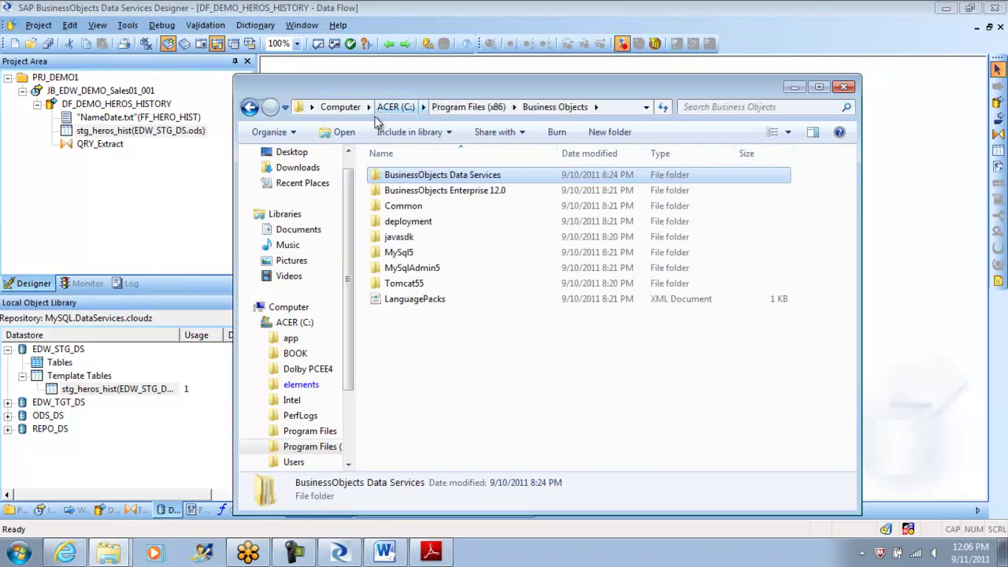
{"action": "double_click", "coordinate": [401, 252]}
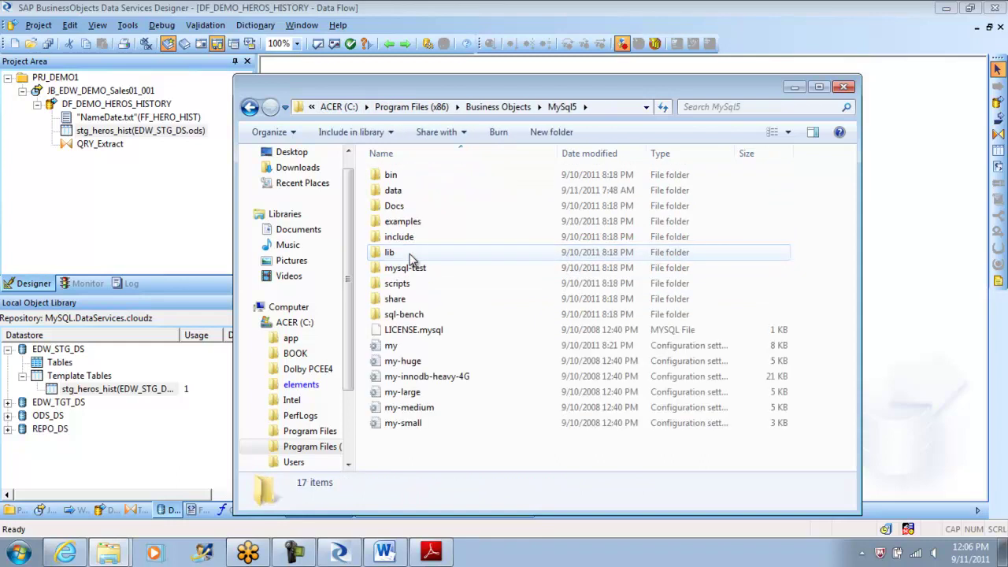
{"action": "left_click", "coordinate": [249, 107]}
{"action": "double_click", "coordinate": [410, 283]}
{"action": "left_click", "coordinate": [250, 107]}
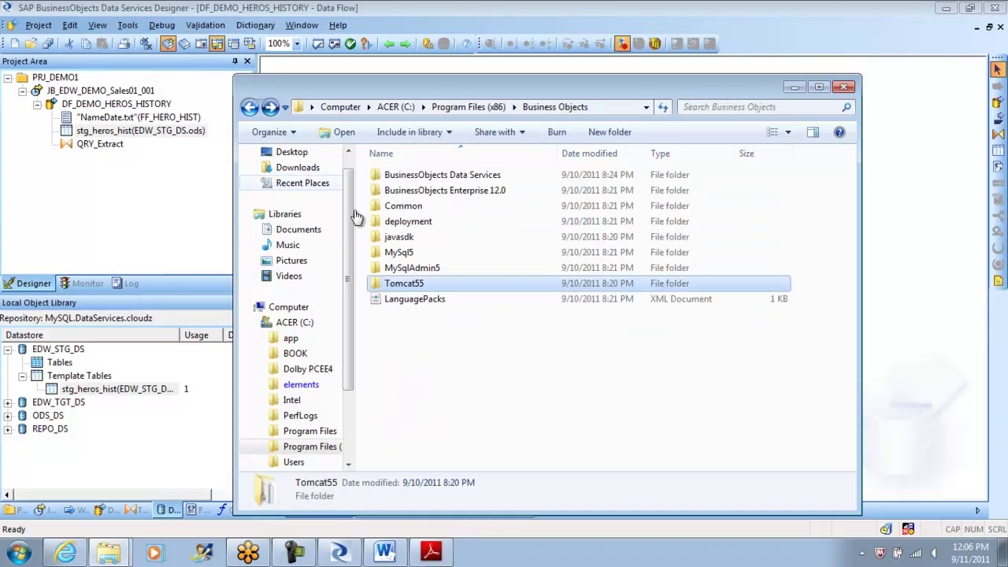
{"action": "left_click", "coordinate": [410, 270]}
{"action": "double_click", "coordinate": [411, 270]}
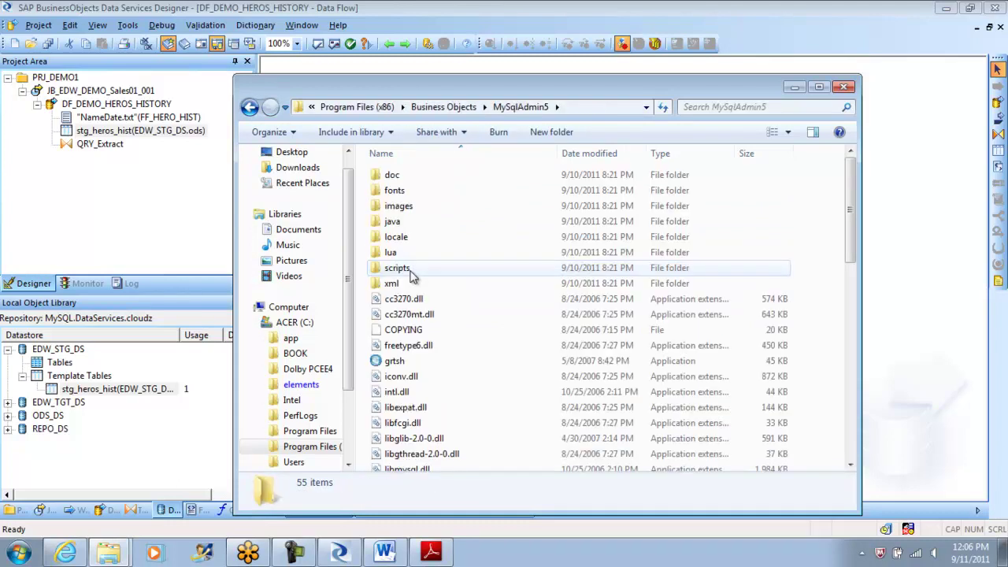
{"action": "left_click_drag", "start_coordinate": [850, 220], "coordinate": [856, 394]}
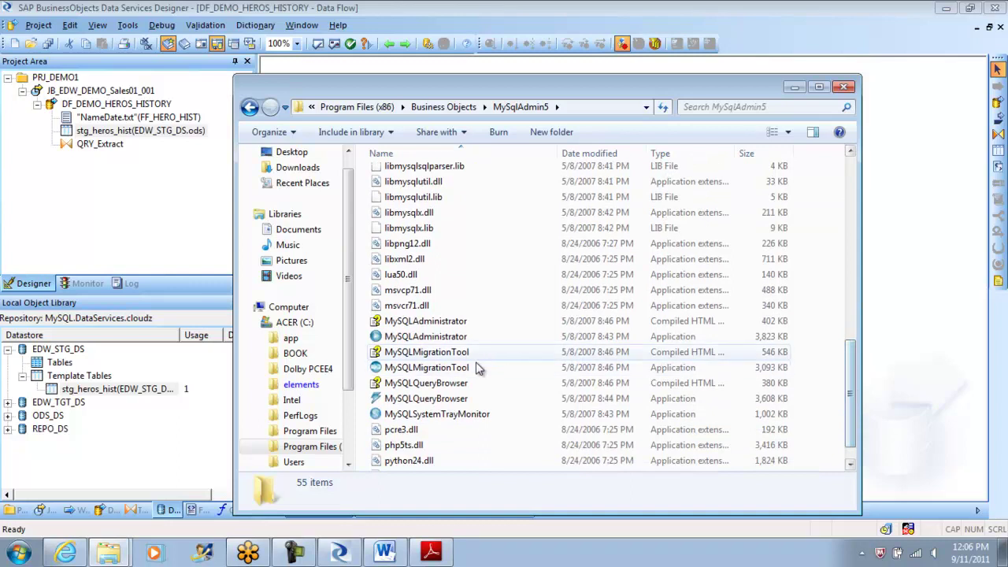
- Launch the MySQLQueryBrowser application and connect to the localhost server using the stored connection ods
{"action": "double_click", "coordinate": [429, 385]}
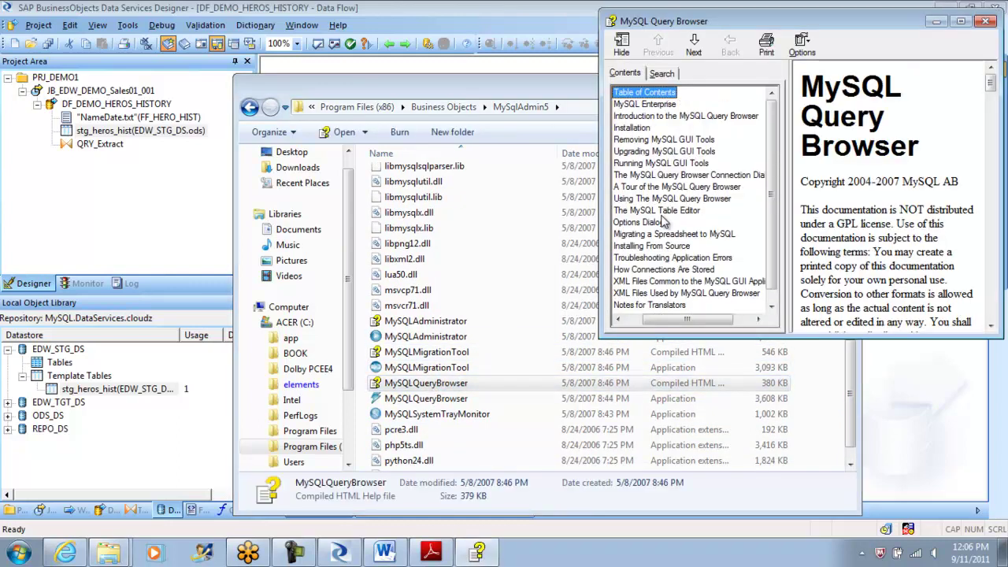
{"action": "left_click", "coordinate": [985, 20]}
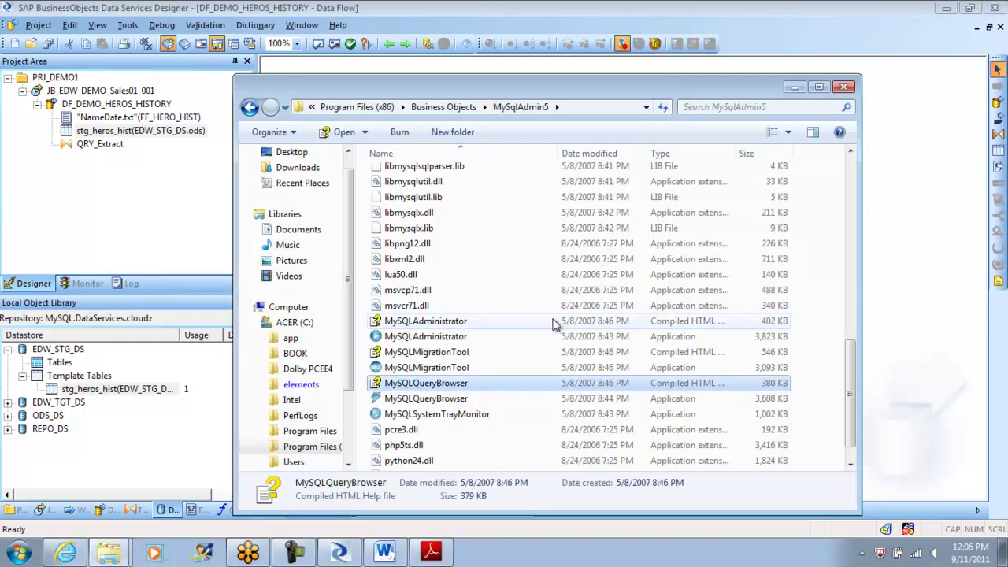
{"action": "double_click", "coordinate": [436, 400]}
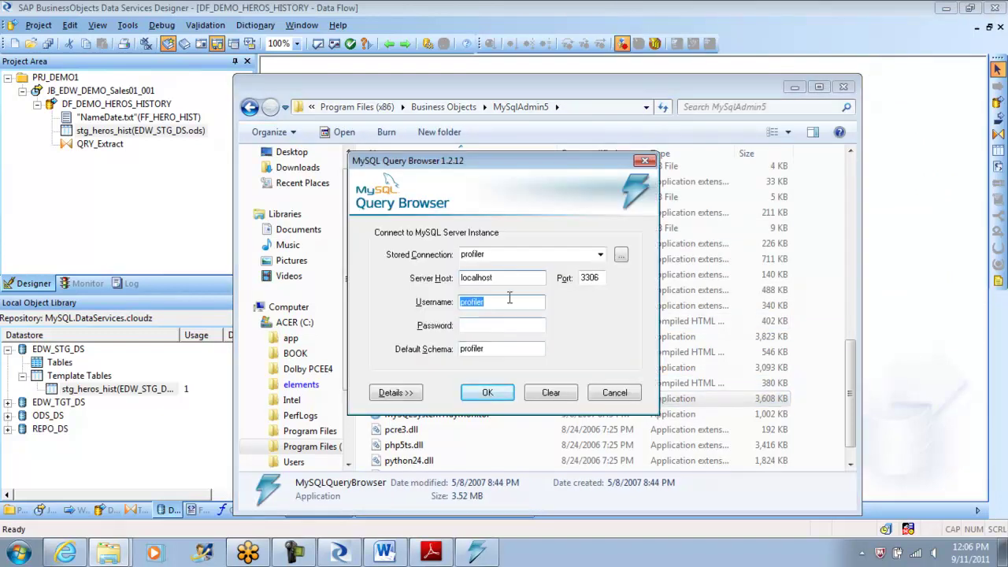
{"action": "left_click", "coordinate": [600, 254]}
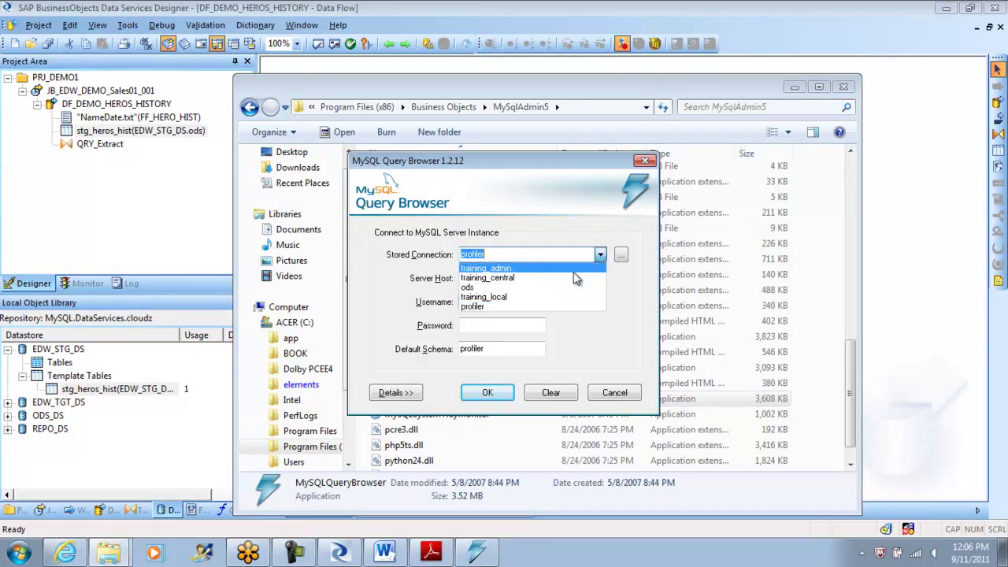
{"action": "left_click", "coordinate": [507, 286]}
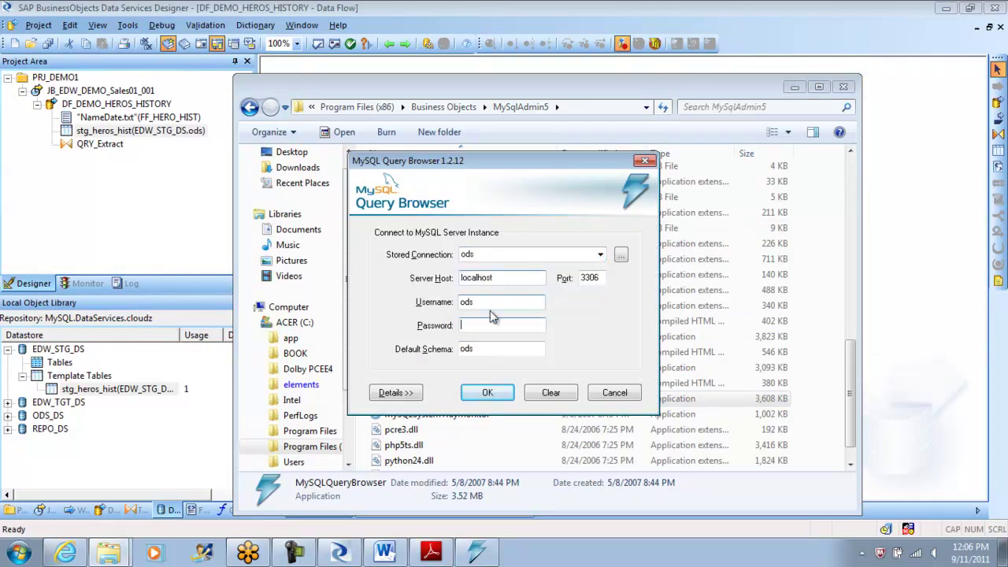
{"action": "key", "text": "Return"}
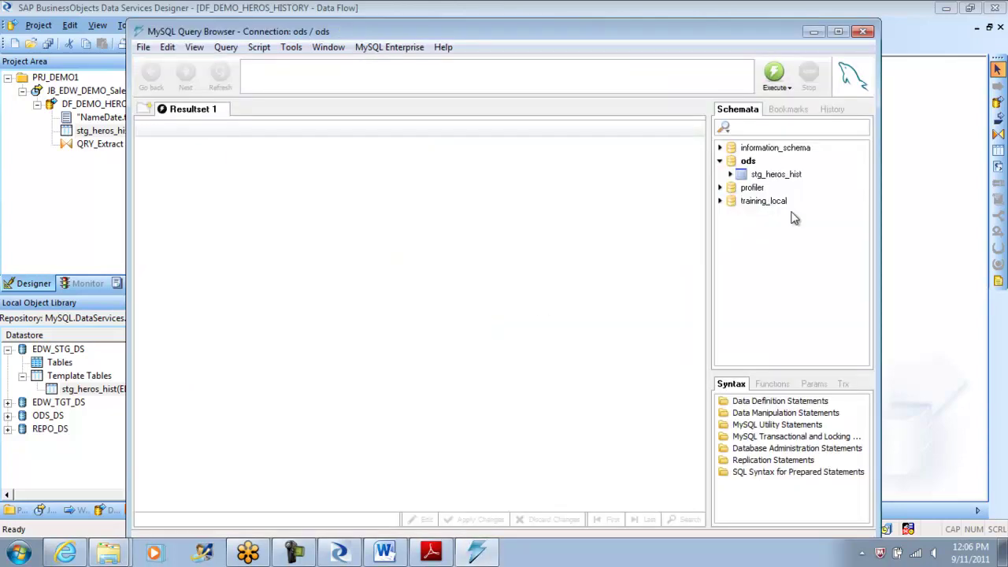
- Run SELECT * FROM stg_heros_hist on the ods schema and check the HireDate values in the result
{"action": "left_click", "coordinate": [779, 180]}
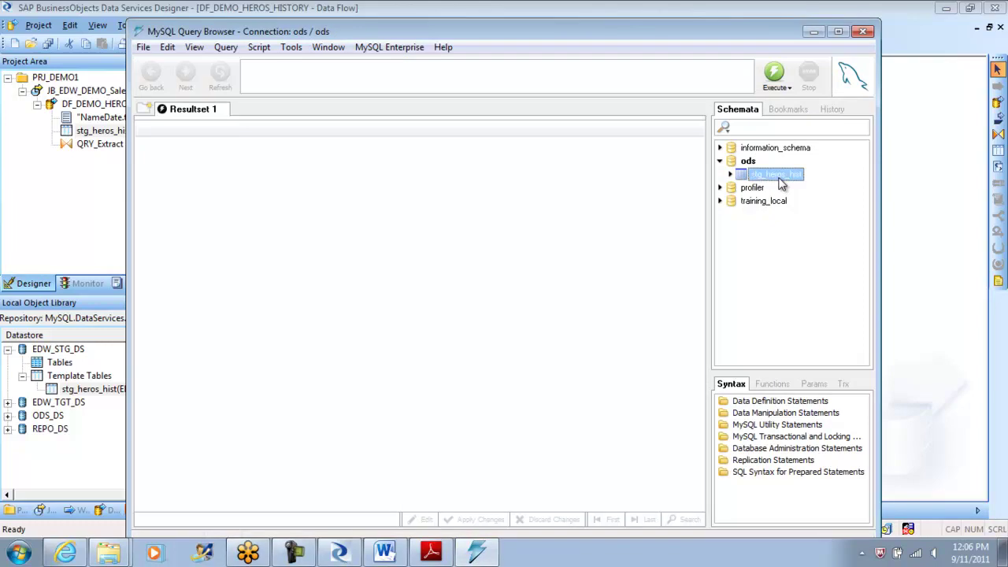
{"action": "right_click", "coordinate": [781, 184]}
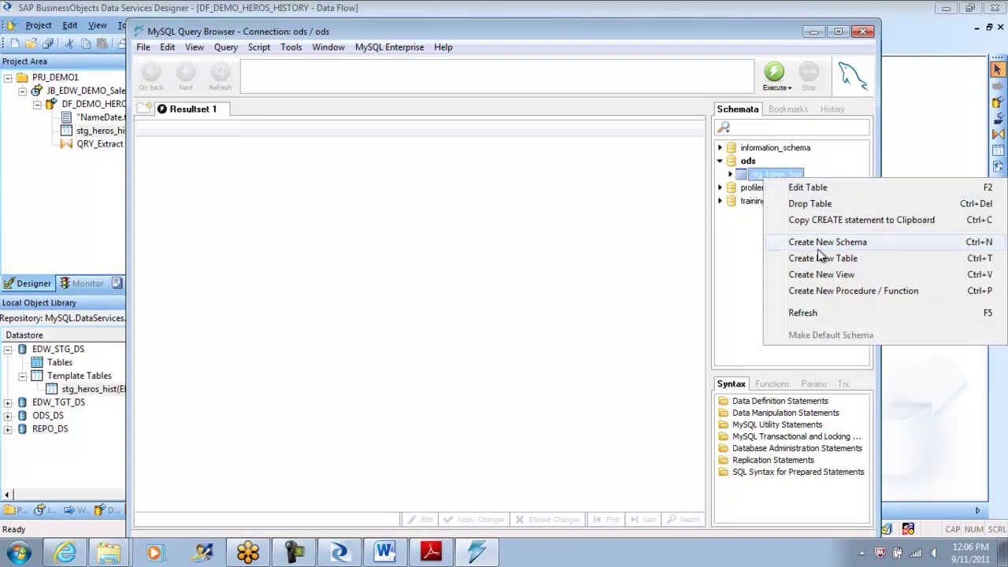
{"action": "double_click", "coordinate": [762, 176]}
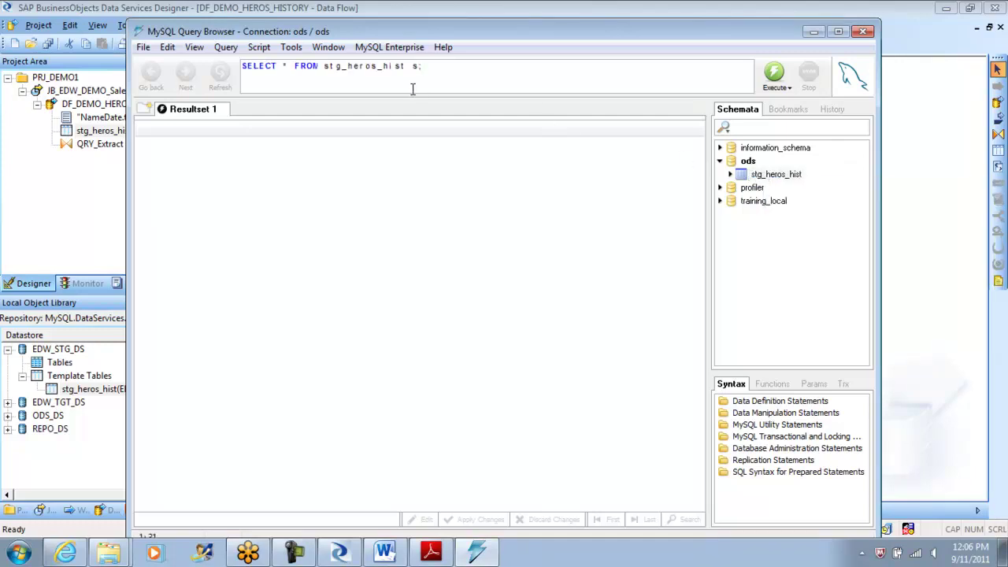
{"action": "left_click", "coordinate": [775, 87]}
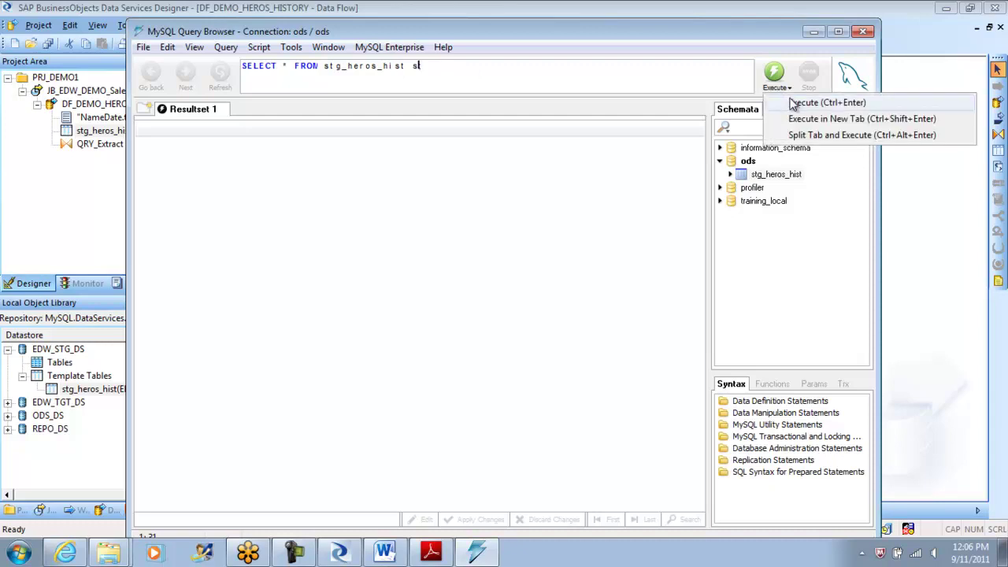
{"action": "left_click", "coordinate": [819, 102]}
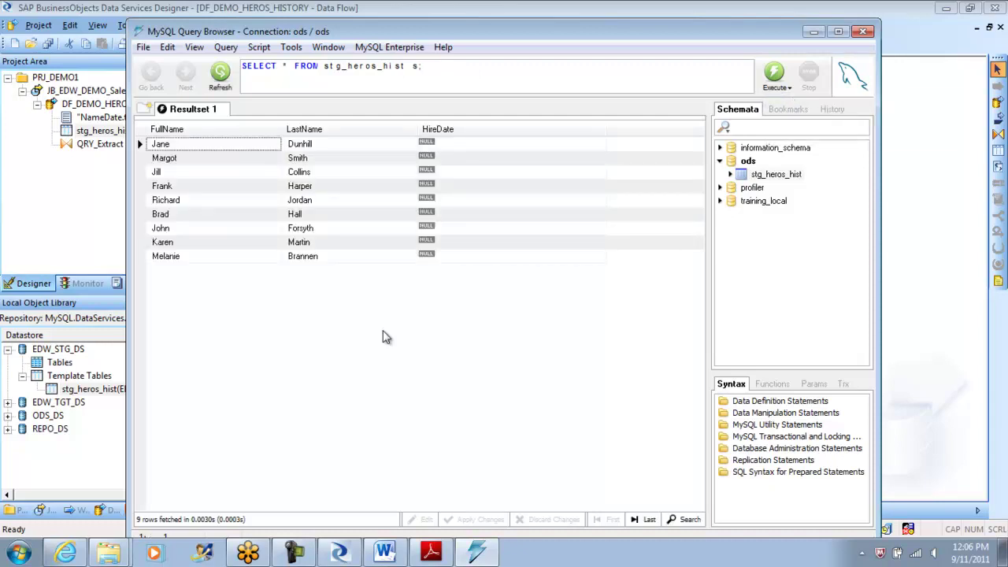
{"action": "left_click", "coordinate": [446, 149]}
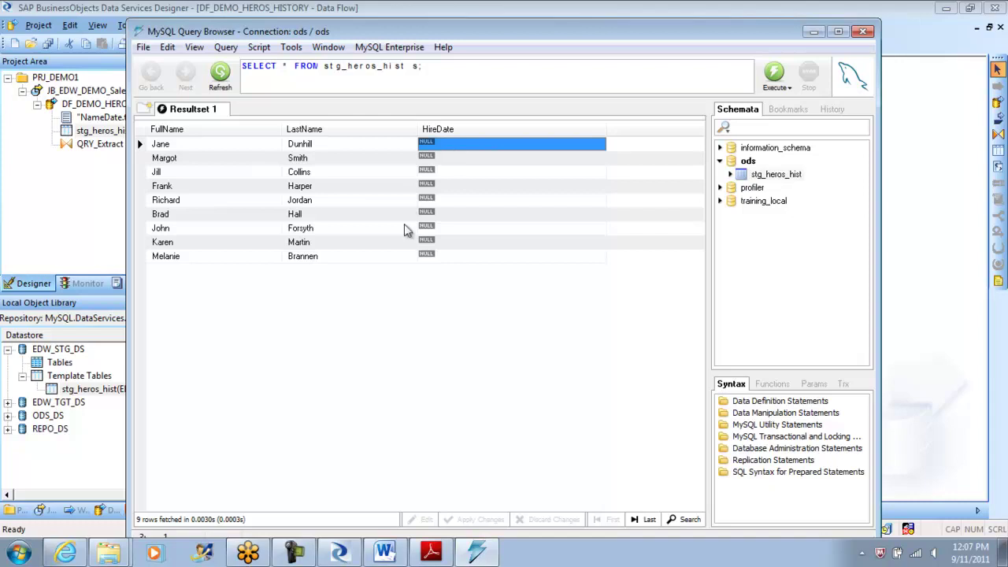
- Switch back to Data Services Designer and review the HireDate mapping in the QRY_Extract query
{"action": "left_click", "coordinate": [339, 553]}
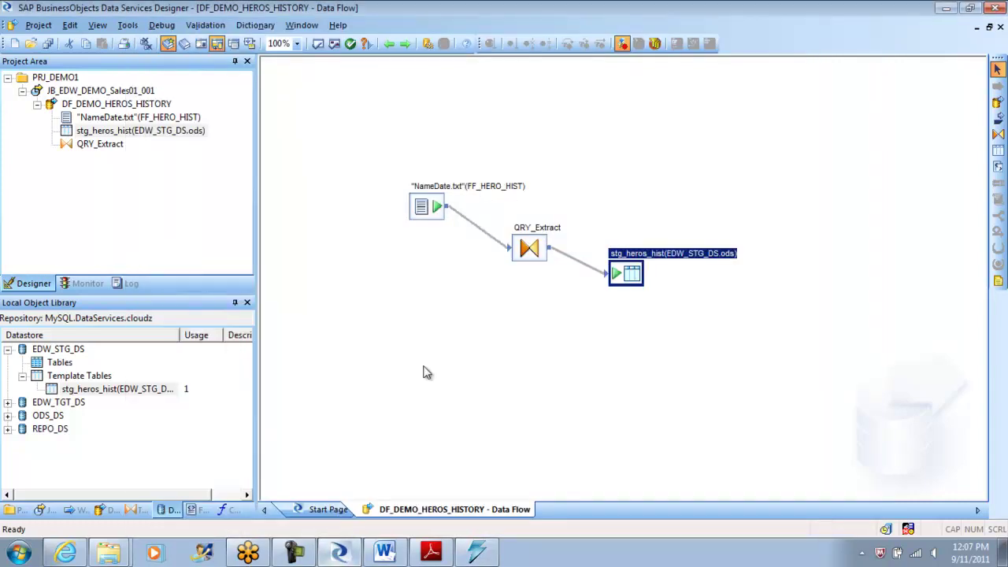
{"action": "left_click", "coordinate": [534, 247]}
{"action": "double_click", "coordinate": [535, 247]}
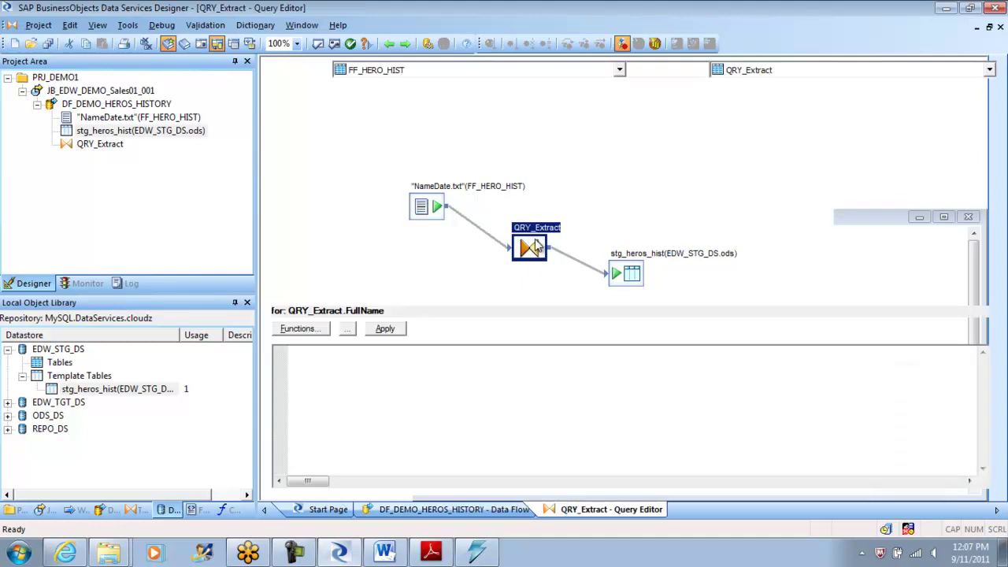
{"action": "left_click", "coordinate": [700, 146]}
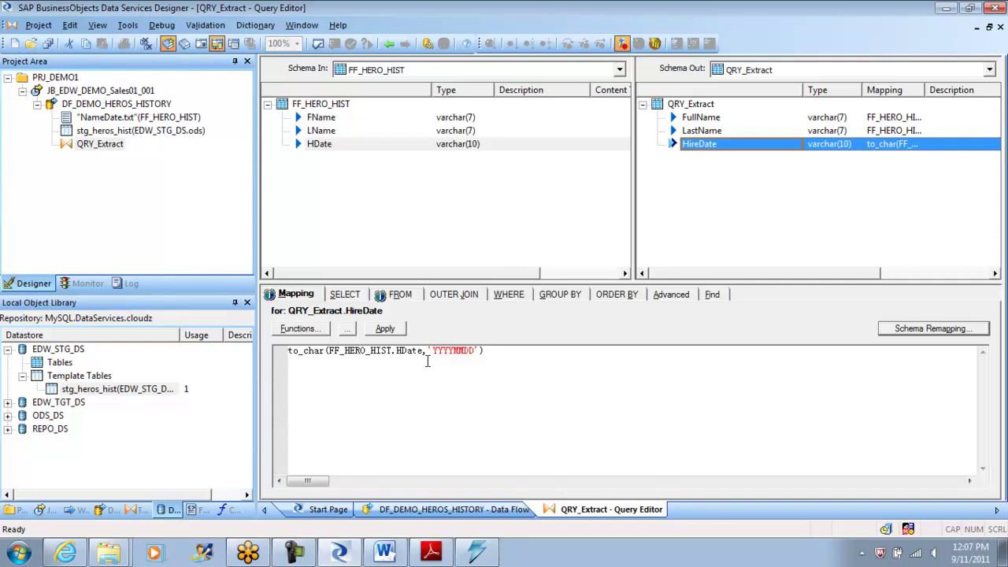
- Leave the query editor, open the job JB_EDW_DEMO_Sales01_001 in the workspace and collapse its branch in the project tree
{"action": "left_click", "coordinate": [390, 44]}
{"action": "left_click", "coordinate": [390, 44]}
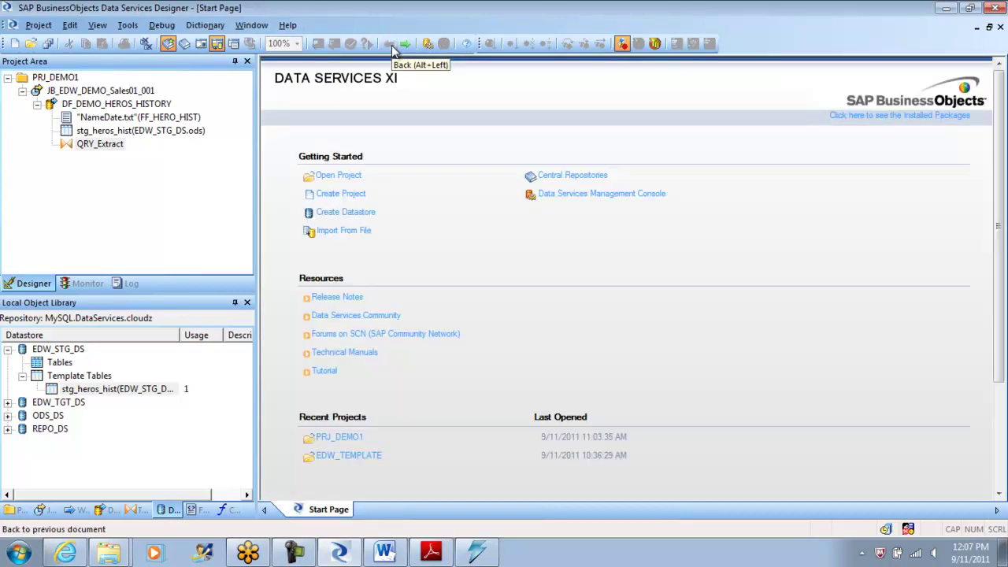
{"action": "double_click", "coordinate": [23, 93]}
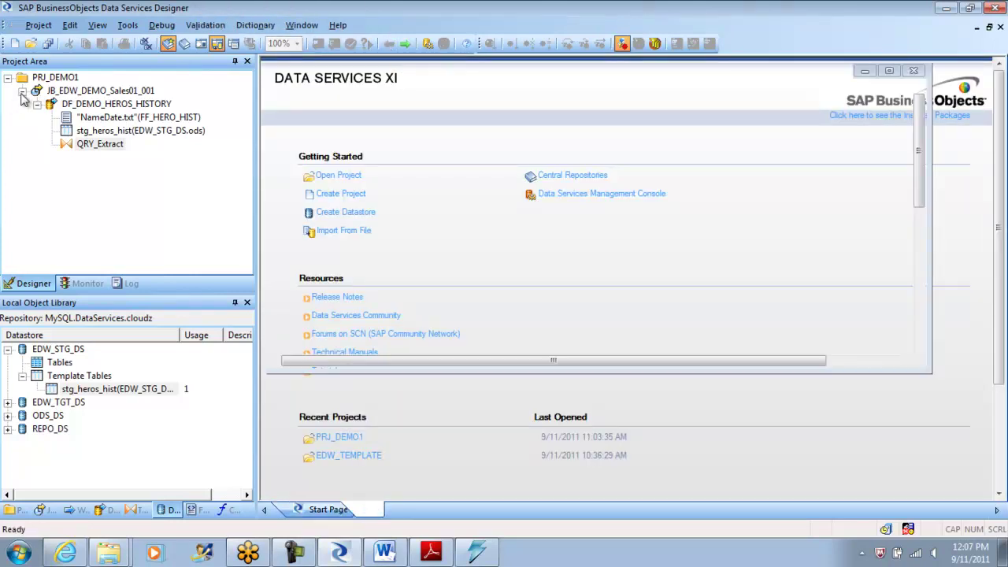
{"action": "left_click", "coordinate": [23, 93]}
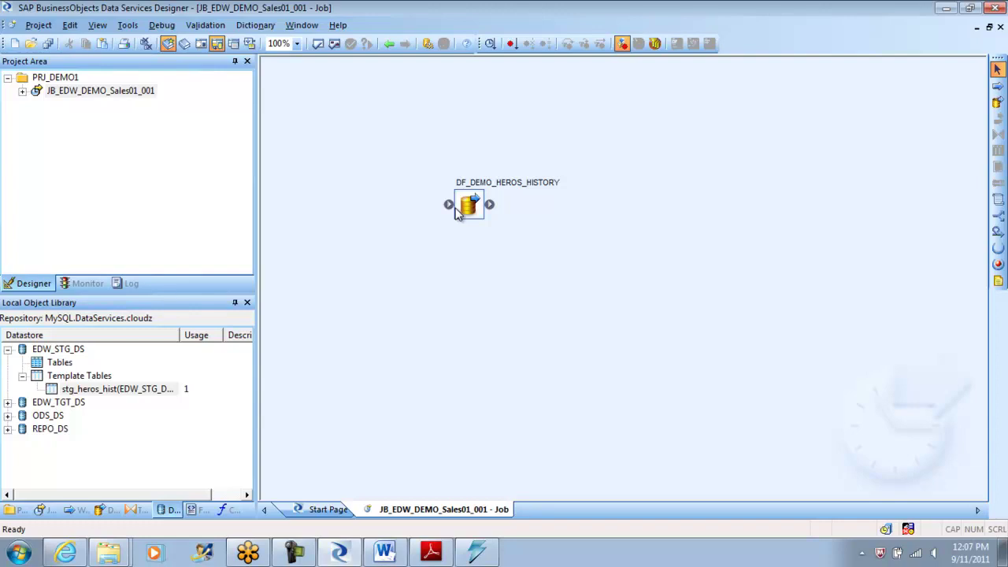
- Switch to MySQL Query Browser to review the stg_heros_hist result again, and minimise both it and the Designer window
{"action": "left_click", "coordinate": [476, 551]}
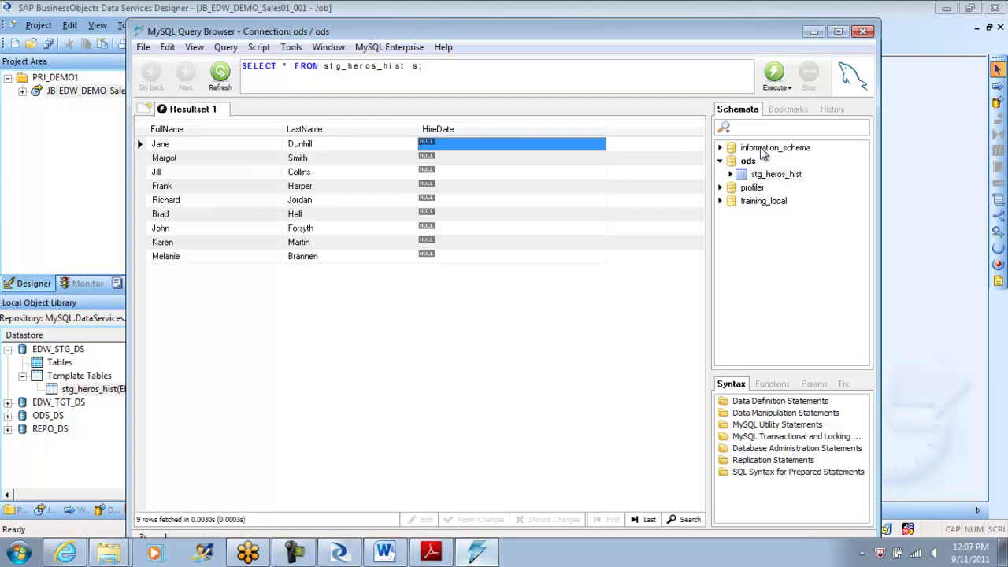
{"action": "left_click", "coordinate": [814, 33]}
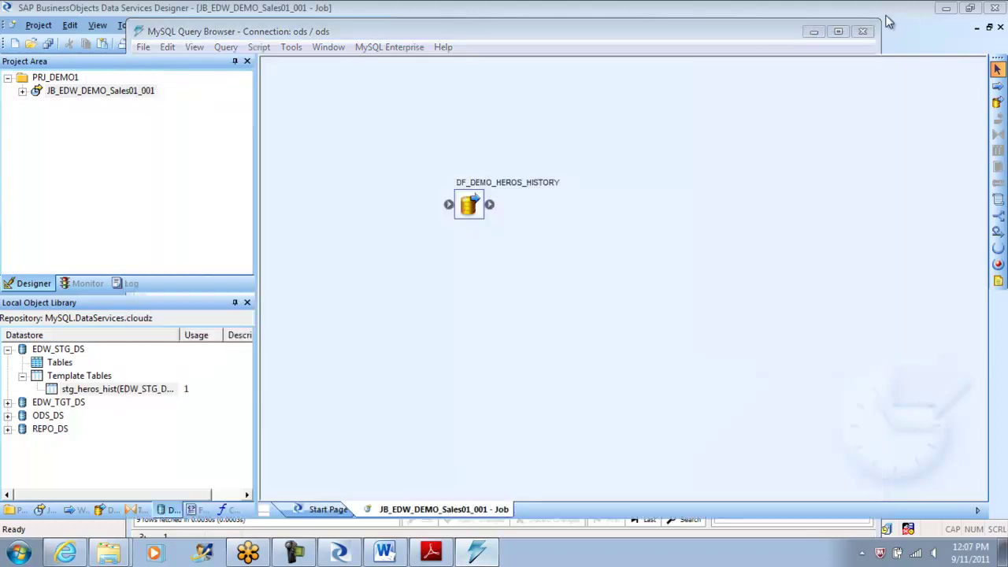
{"action": "left_click", "coordinate": [947, 9]}
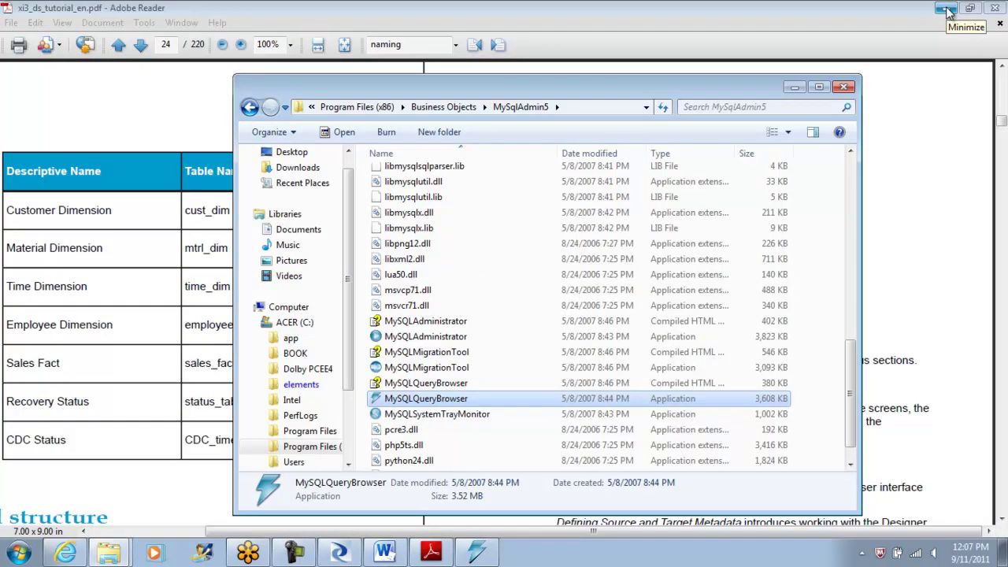
- Close the MySqlAdmin5 folder window, the xi3_ds_tutorial_en.pdf file and the Data Services Development Guidelines document
{"action": "left_click", "coordinate": [847, 87]}
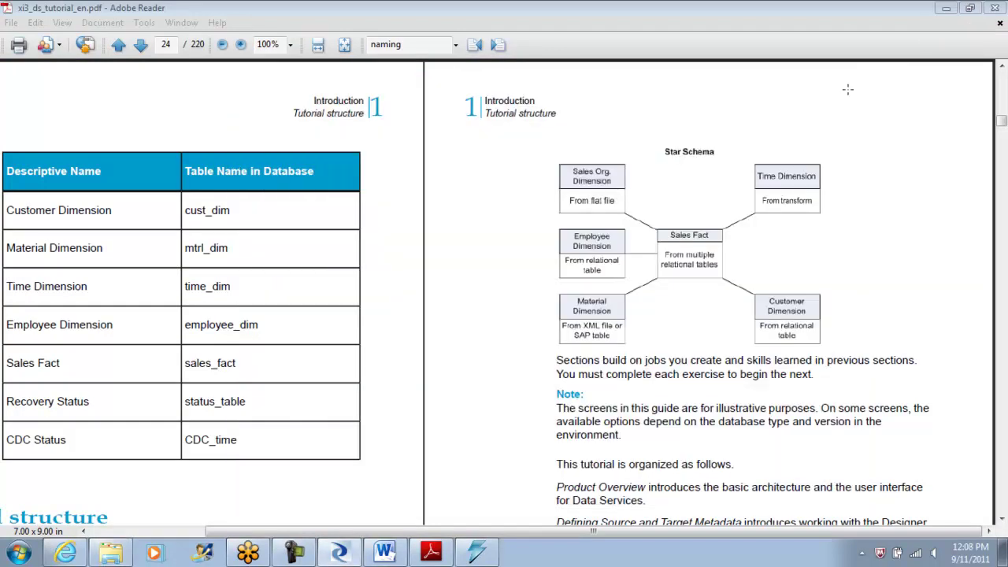
{"action": "left_click", "coordinate": [996, 14]}
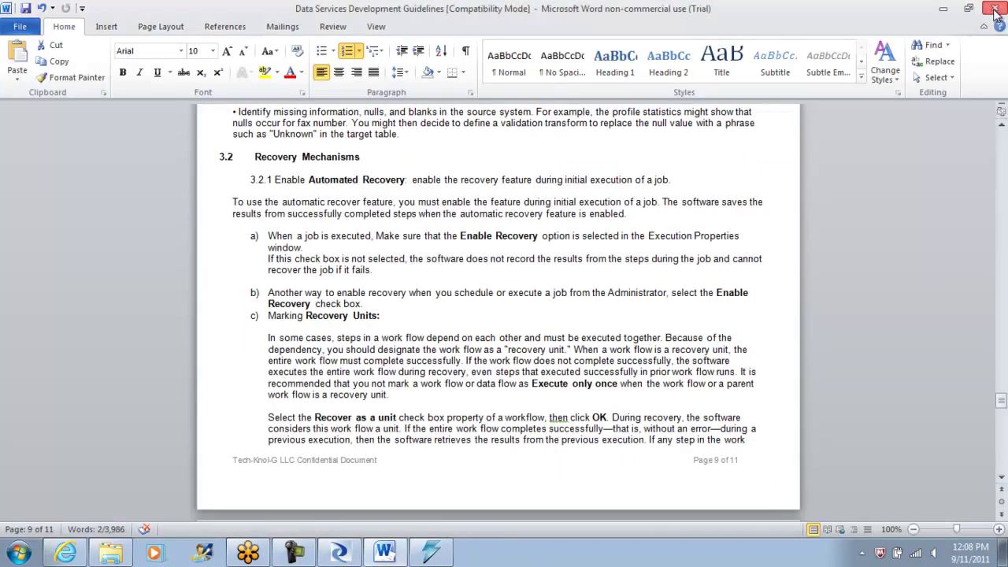
{"action": "left_click", "coordinate": [996, 14]}
{"action": "left_click", "coordinate": [807, 51]}
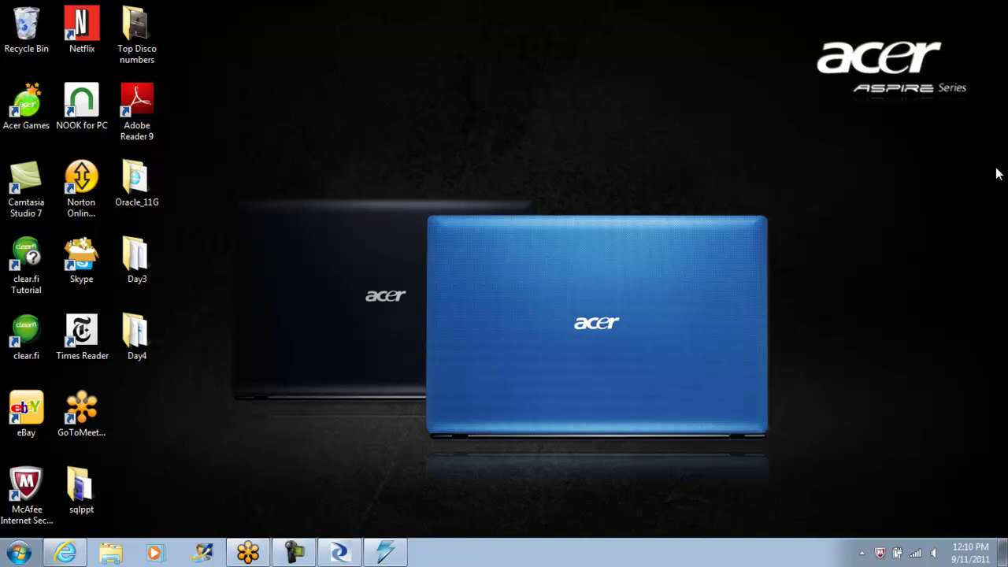
- Switch to Data Services Designer, import the template table stg_heros_hist as a regular table in EDW_STG_DS and expand the datastore's Tables branch
{"action": "left_click", "coordinate": [346, 552]}
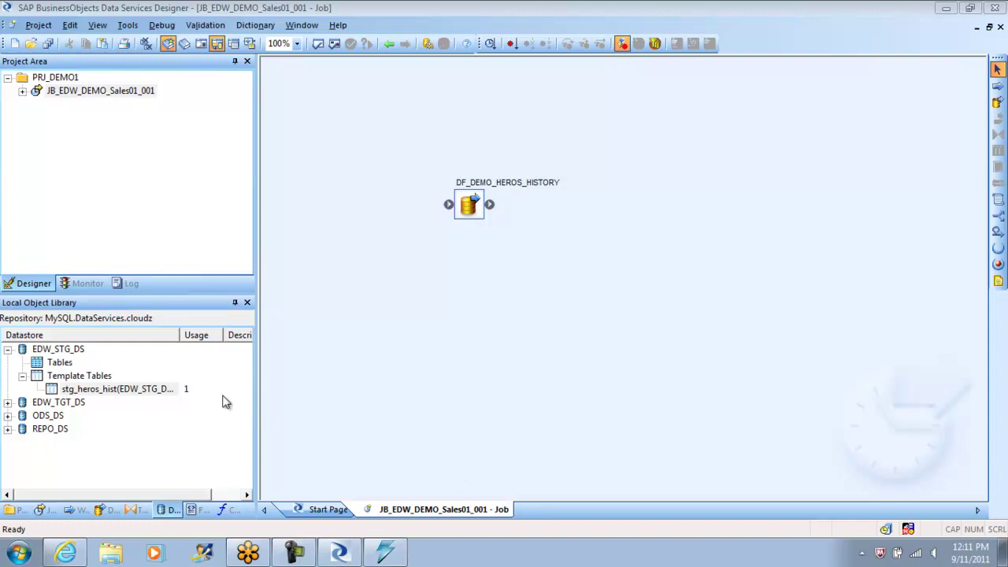
{"action": "right_click", "coordinate": [98, 389]}
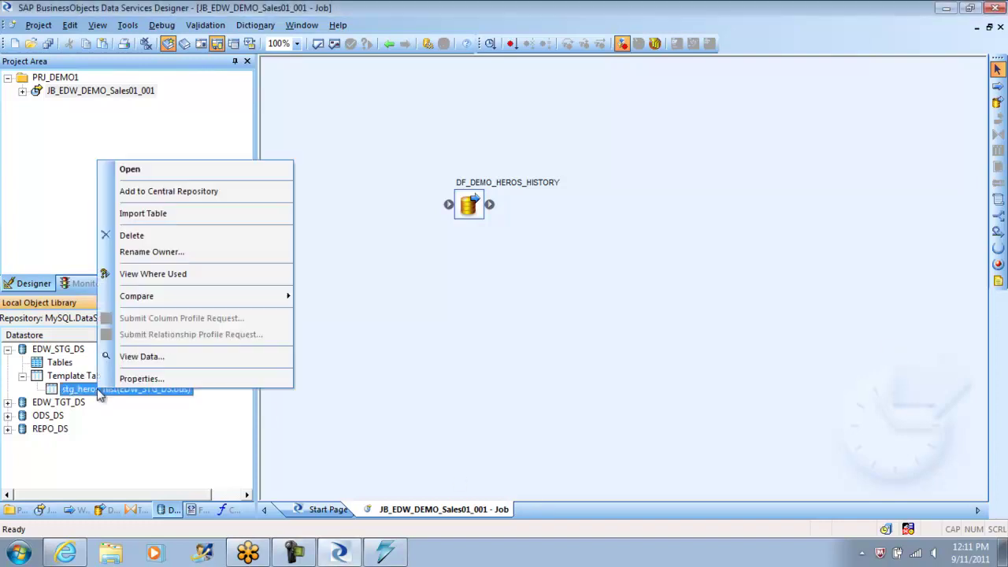
{"action": "left_click", "coordinate": [142, 214]}
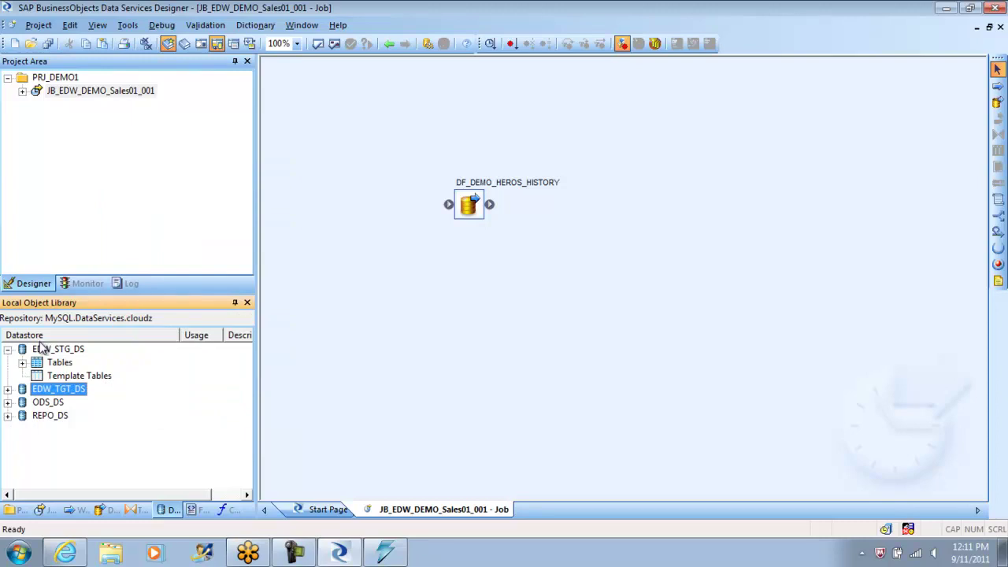
{"action": "left_click", "coordinate": [23, 363]}
{"action": "left_click", "coordinate": [101, 379]}
{"action": "left_click", "coordinate": [69, 392]}
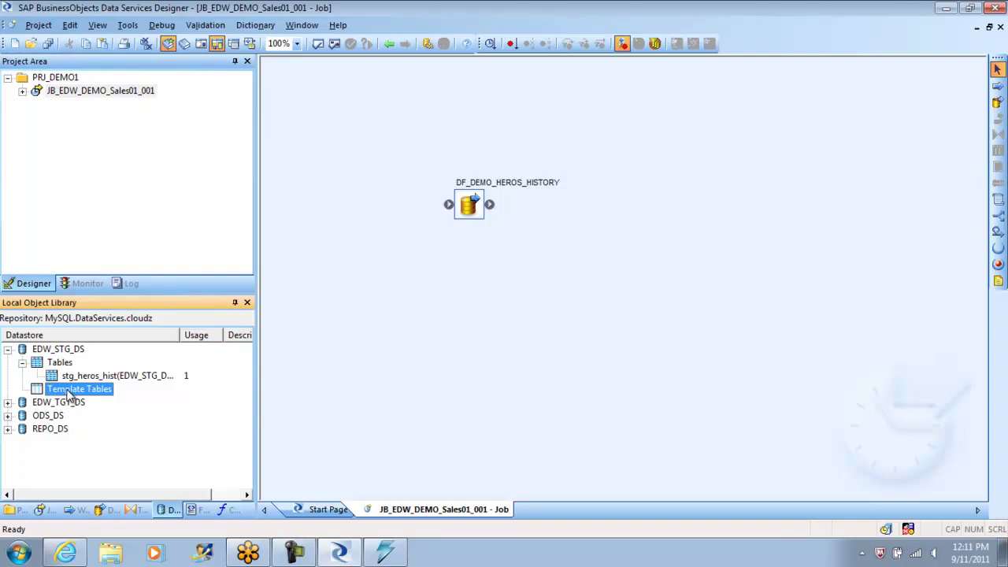
{"action": "left_click", "coordinate": [996, 331]}
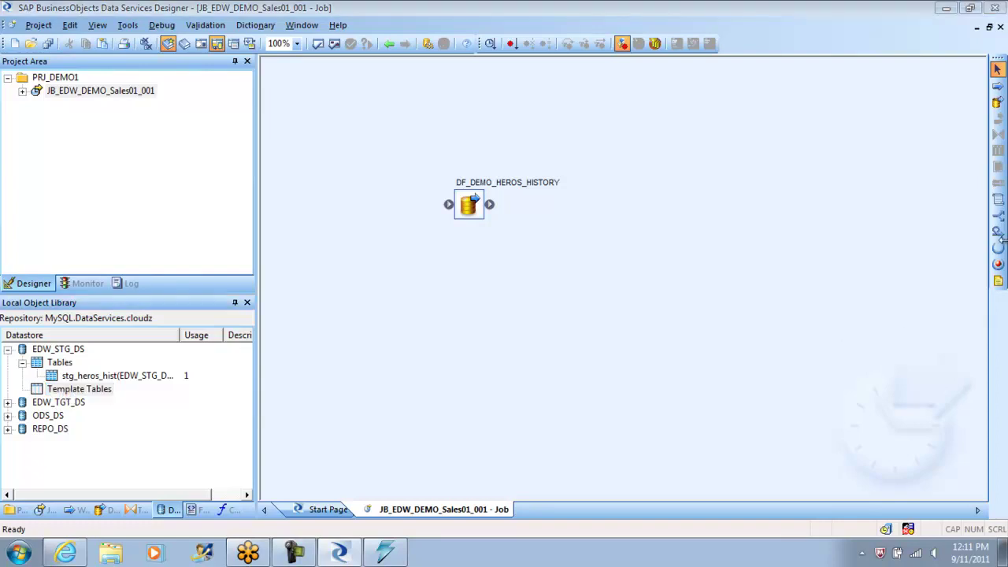